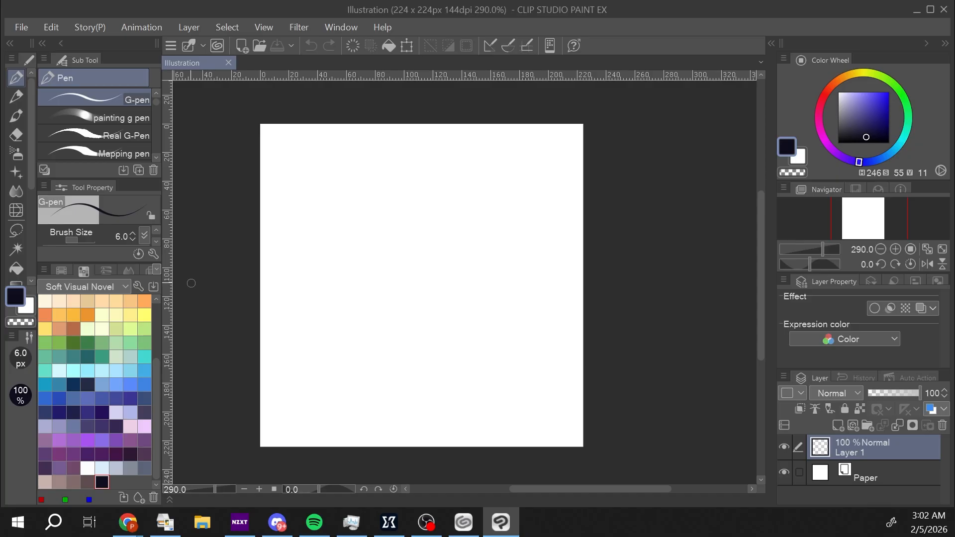
- Create a new 224 × 224 px illustration canvas at 144 dpi with white paper
left_click(19, 26)
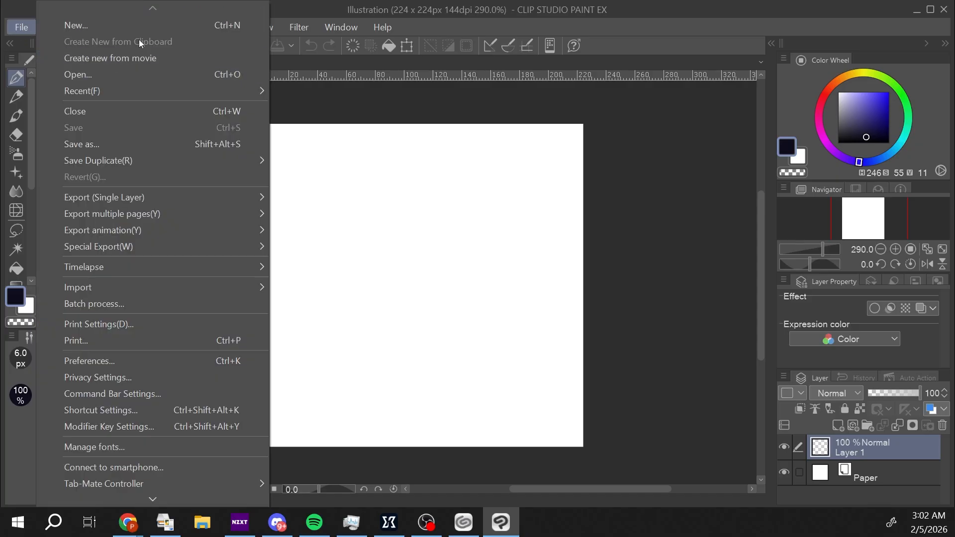
left_click(75, 23)
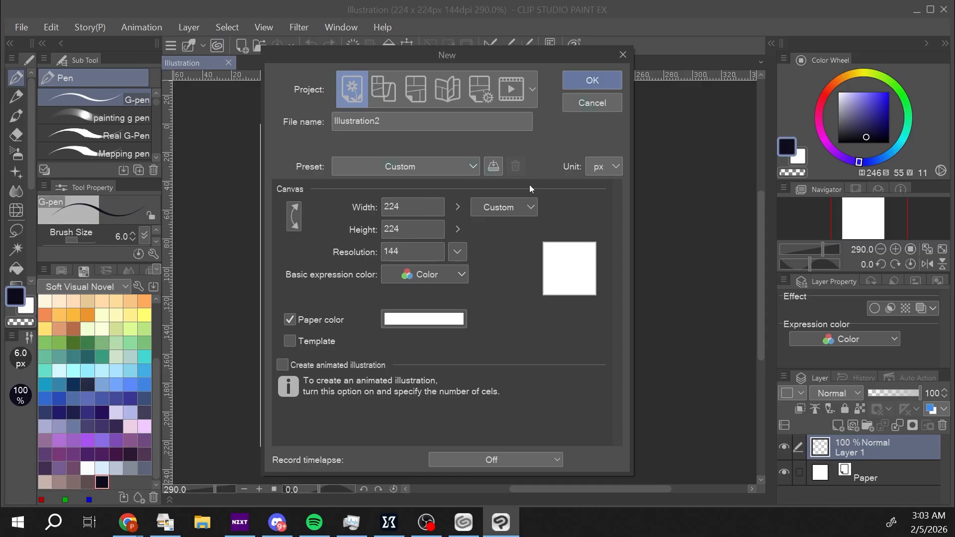
left_click(592, 80)
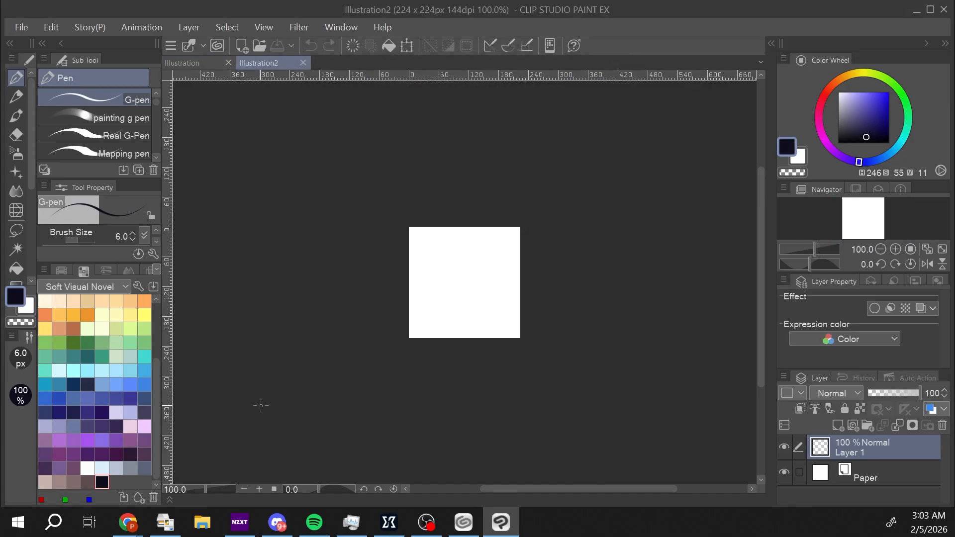
- Sketch a large round head outline on the canvas with the Pencil at brush size 7
left_click_drag(480, 291, 510, 285)
scroll(766, 284, "up", 2)
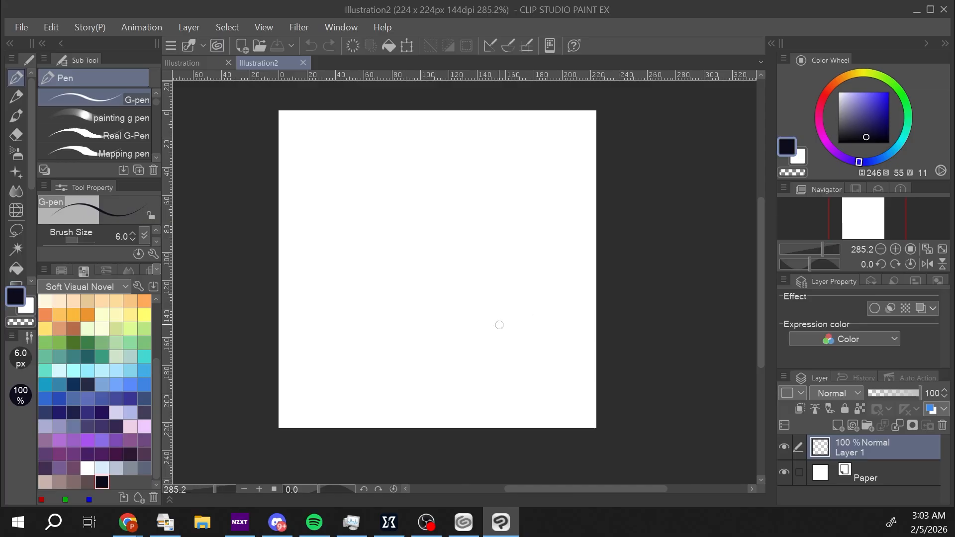
key("p")
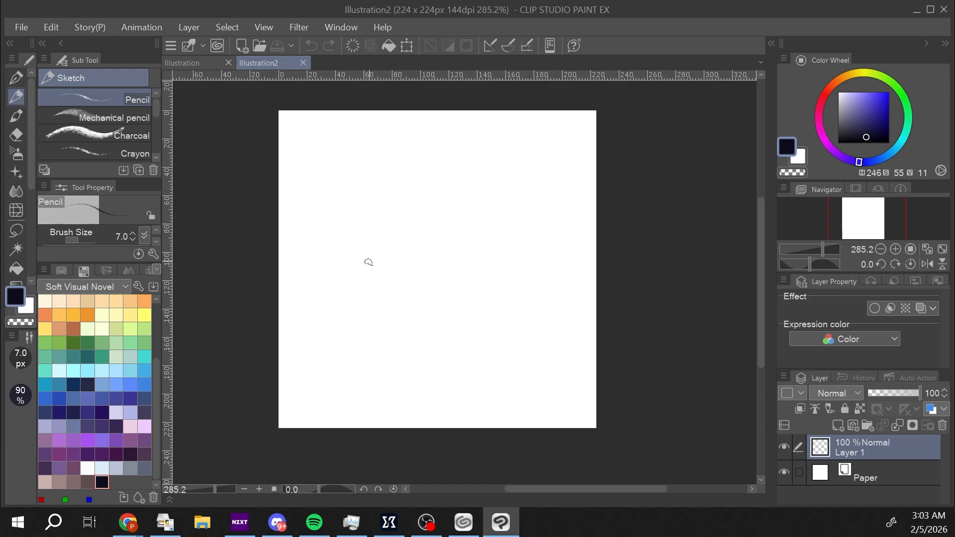
mouse_move(360, 220)
left_mouse_down()
mouse_move(378, 212)
mouse_move(350, 238)
mouse_move(450, 217)
mouse_move(401, 200)
mouse_move(352, 232)
mouse_move(461, 212)
mouse_move(344, 243)
mouse_move(348, 236)
mouse_move(344, 316)
left_mouse_up()
left_click_drag(331, 252, 341, 326)
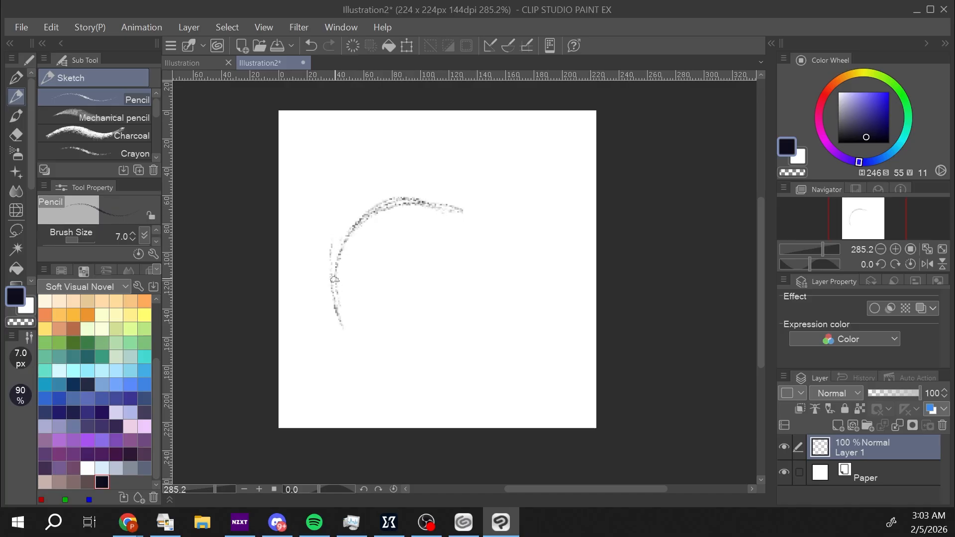
mouse_move(328, 279)
left_mouse_down()
mouse_move(354, 336)
mouse_move(420, 349)
mouse_move(465, 327)
left_mouse_up()
mouse_move(457, 214)
left_mouse_down()
mouse_move(489, 274)
mouse_move(465, 246)
mouse_move(478, 299)
left_mouse_up()
mouse_move(479, 266)
left_mouse_down()
mouse_move(468, 332)
mouse_move(337, 325)
mouse_move(342, 239)
mouse_move(334, 312)
mouse_move(408, 199)
mouse_move(332, 258)
mouse_move(475, 233)
left_mouse_up()
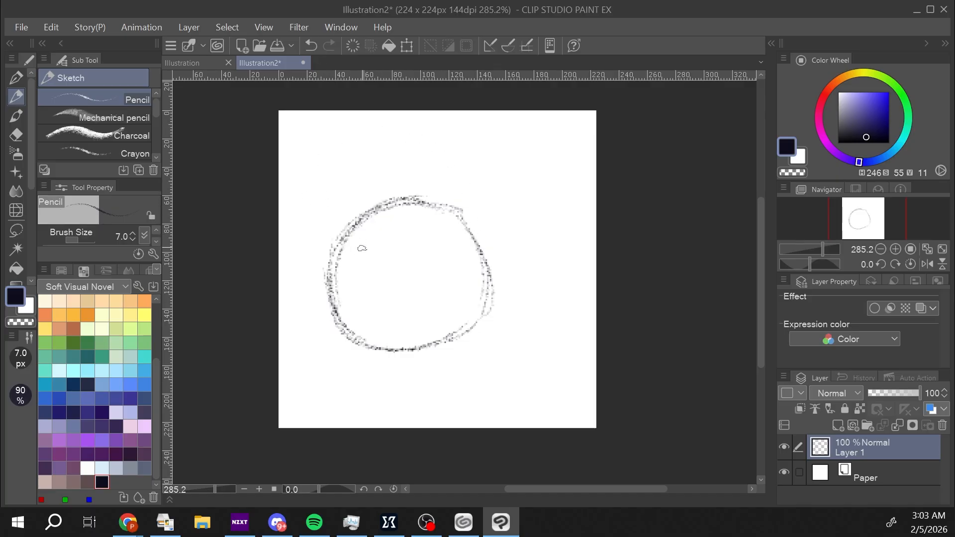
- Sketch a curved centre guideline down the face and two large rounded ears on top of the head
mouse_move(394, 215)
left_mouse_down()
mouse_move(423, 271)
mouse_move(447, 334)
left_mouse_up()
mouse_move(323, 233)
left_mouse_down()
mouse_move(312, 177)
mouse_move(372, 168)
mouse_move(383, 194)
left_mouse_up()
mouse_move(386, 194)
left_mouse_down()
mouse_move(343, 148)
mouse_move(330, 167)
left_mouse_up()
mouse_move(362, 153)
left_mouse_down()
mouse_move(312, 193)
mouse_move(323, 241)
left_mouse_up()
left_click_drag(319, 208, 330, 238)
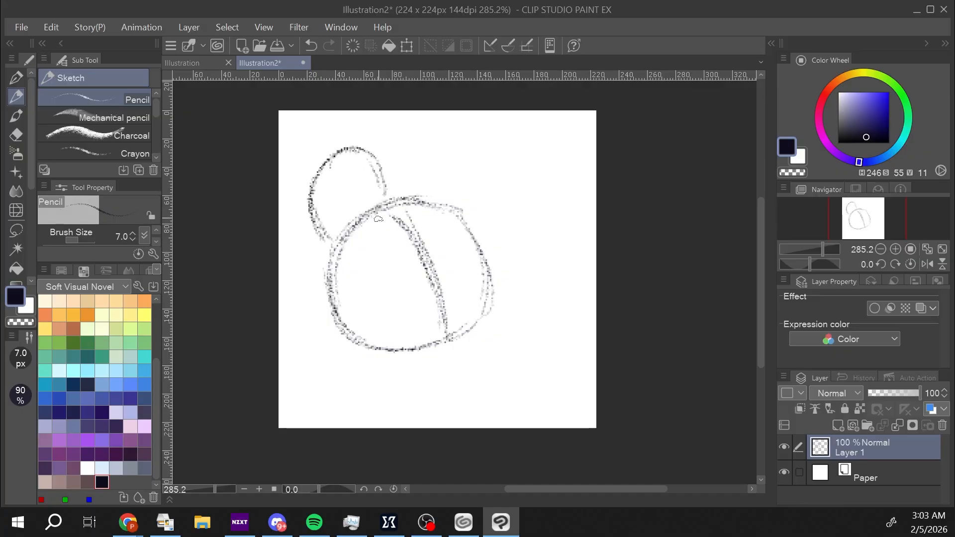
mouse_move(386, 193)
left_mouse_down()
mouse_move(391, 144)
mouse_move(418, 135)
mouse_move(461, 184)
left_mouse_up()
mouse_move(430, 139)
left_mouse_down()
mouse_move(461, 213)
mouse_move(389, 207)
left_mouse_up()
- Sketch two tilted heart-shaped eyes on either side of the guideline and reinforce the head outline and cheek
left_click_drag(463, 214, 495, 274)
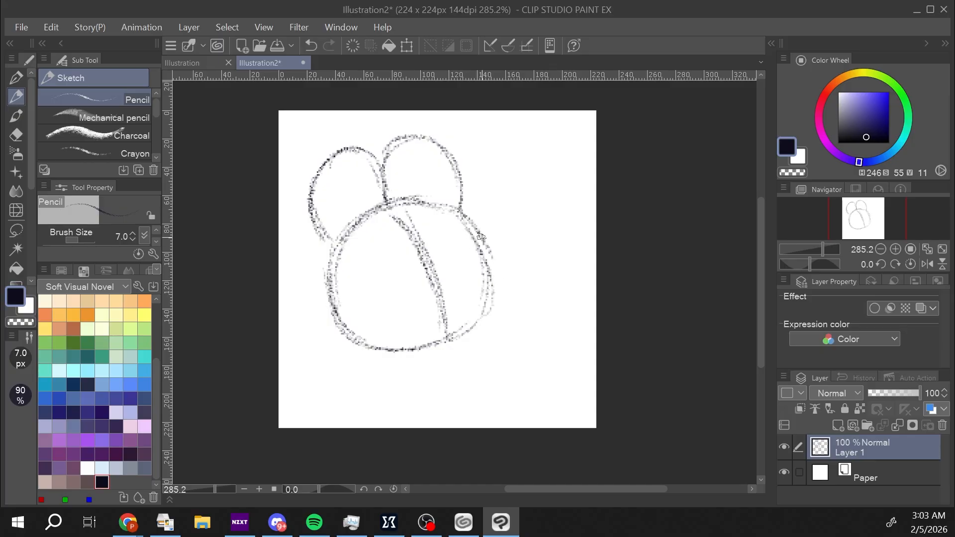
left_click_drag(479, 234, 494, 297)
mouse_move(384, 274)
left_mouse_down()
mouse_move(414, 253)
mouse_move(416, 276)
mouse_move(354, 264)
mouse_move(378, 291)
mouse_move(355, 294)
mouse_move(410, 296)
left_mouse_up()
left_click_drag(380, 272, 391, 250)
left_click_drag(415, 280, 401, 303)
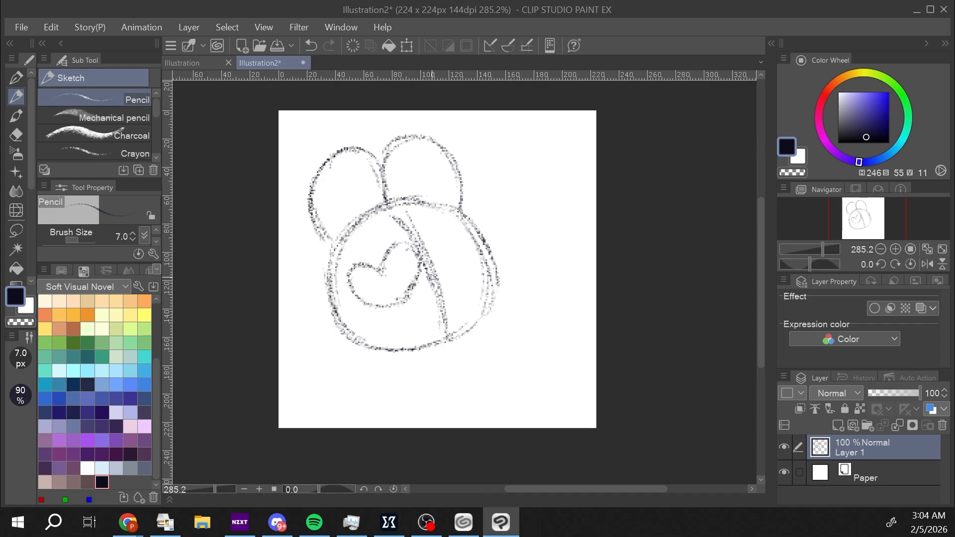
mouse_move(477, 230)
left_mouse_down()
mouse_move(460, 234)
mouse_move(476, 213)
mouse_move(492, 225)
mouse_move(485, 260)
mouse_move(437, 230)
mouse_move(450, 268)
mouse_move(499, 275)
mouse_move(491, 272)
mouse_move(498, 295)
mouse_move(474, 322)
left_mouse_up()
mouse_move(409, 349)
left_mouse_down()
mouse_move(335, 258)
mouse_move(330, 269)
mouse_move(328, 230)
left_mouse_up()
mouse_move(402, 213)
left_mouse_down()
mouse_move(388, 184)
mouse_move(393, 201)
left_mouse_up()
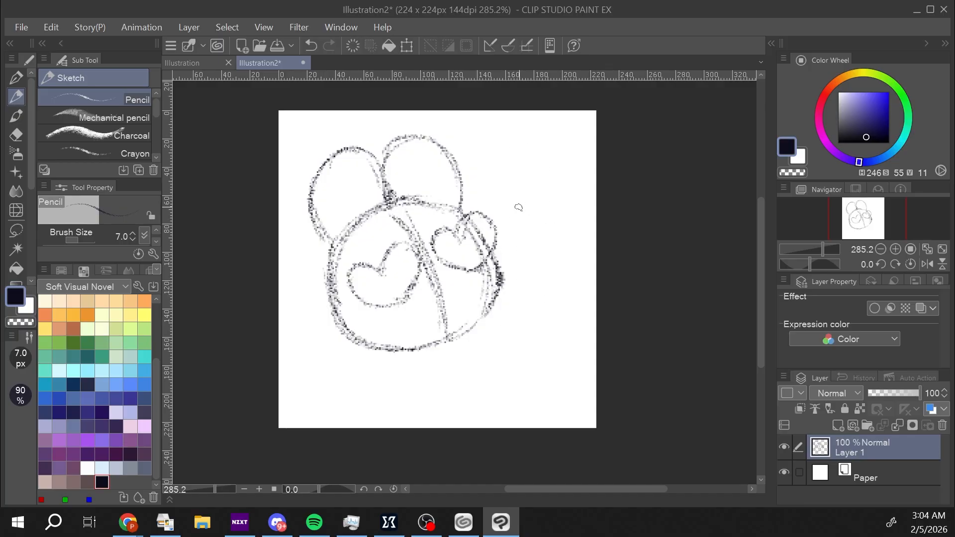
- Sketch a five-petal flower beside the cheek and a rounded body below the head
mouse_move(536, 271)
left_mouse_down()
mouse_move(515, 291)
mouse_move(535, 272)
mouse_move(544, 291)
mouse_move(541, 268)
mouse_move(517, 298)
mouse_move(530, 259)
mouse_move(504, 250)
mouse_move(518, 267)
mouse_move(510, 277)
mouse_move(532, 254)
mouse_move(513, 239)
mouse_move(546, 231)
mouse_move(535, 226)
mouse_move(547, 249)
mouse_move(550, 235)
mouse_move(573, 251)
mouse_move(552, 286)
mouse_move(567, 293)
mouse_move(556, 260)
mouse_move(553, 261)
left_mouse_up()
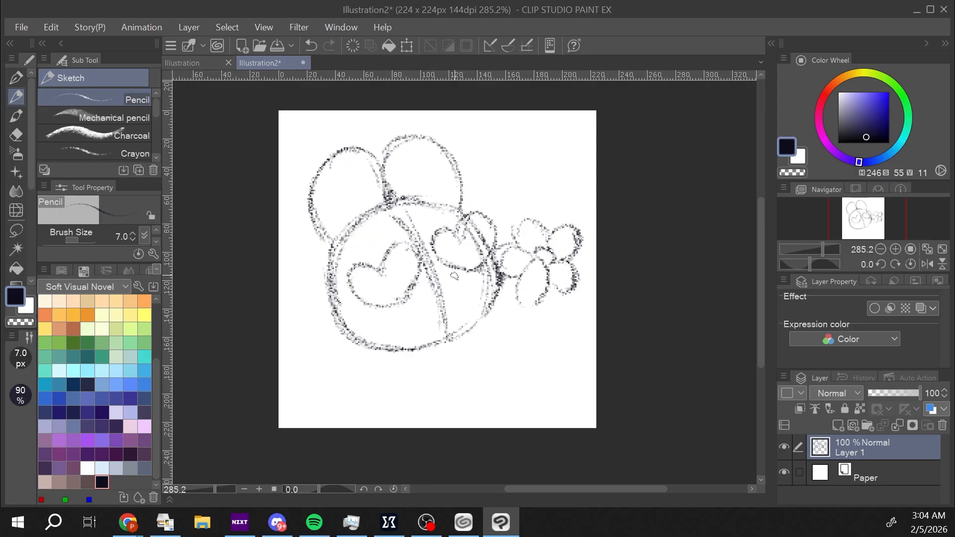
mouse_move(452, 324)
left_mouse_down()
mouse_move(492, 348)
mouse_move(451, 318)
mouse_move(408, 343)
mouse_move(408, 422)
mouse_move(470, 413)
mouse_move(493, 368)
mouse_move(475, 336)
mouse_move(430, 419)
left_mouse_up()
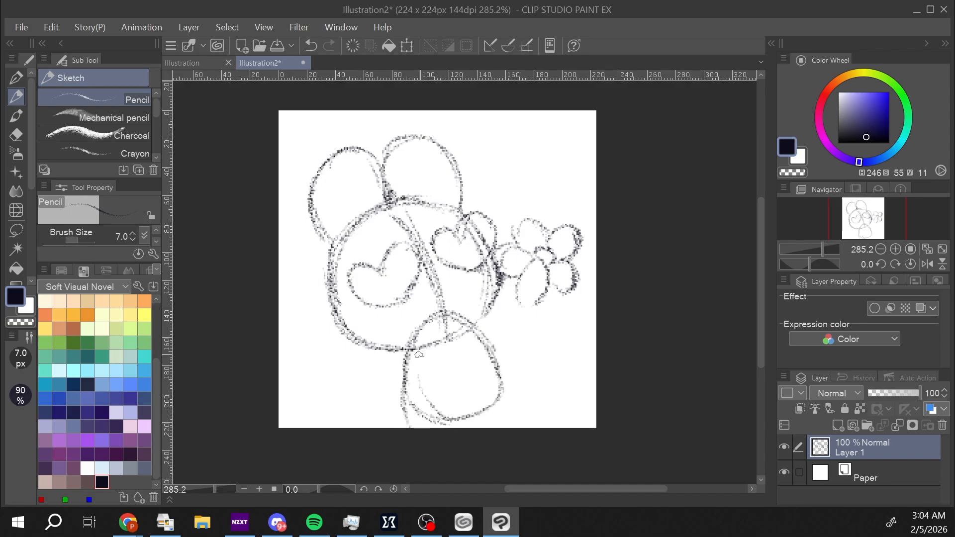
mouse_move(418, 353)
left_mouse_down()
mouse_move(420, 406)
mouse_move(472, 417)
left_mouse_up()
- Sketch the hand and arms around the body, and close and darken the petals of the held flower
mouse_move(512, 289)
left_mouse_down()
mouse_move(512, 318)
mouse_move(503, 305)
mouse_move(542, 308)
mouse_move(539, 318)
mouse_move(544, 296)
mouse_move(518, 302)
mouse_move(501, 276)
left_mouse_up()
mouse_move(512, 334)
left_mouse_down()
mouse_move(521, 325)
mouse_move(511, 330)
mouse_move(492, 304)
left_mouse_up()
left_click_drag(412, 350, 396, 415)
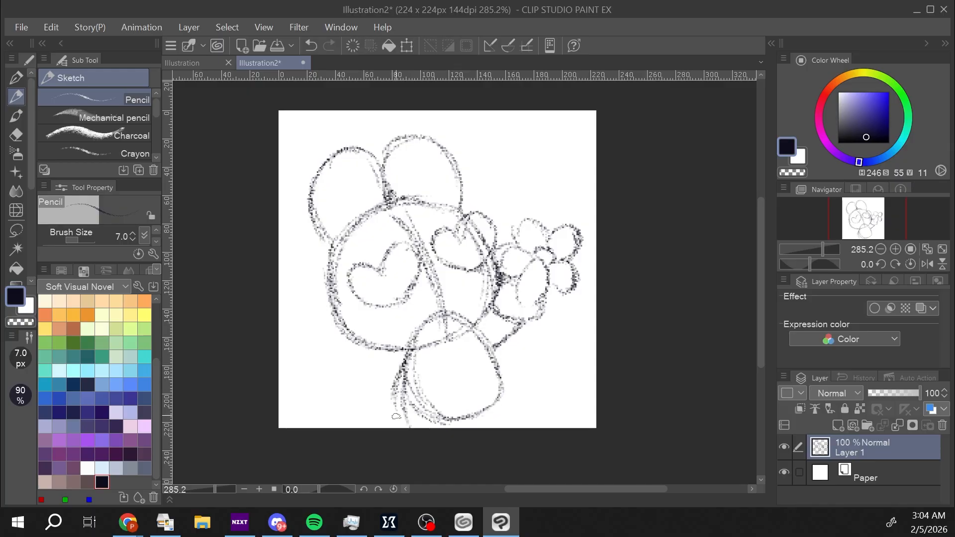
left_click_drag(401, 376, 391, 414)
mouse_move(536, 269)
left_mouse_down()
mouse_move(530, 297)
mouse_move(542, 300)
mouse_move(548, 283)
mouse_move(556, 296)
mouse_move(569, 294)
mouse_move(573, 259)
left_mouse_up()
mouse_move(501, 274)
left_mouse_down()
mouse_move(516, 239)
mouse_move(555, 255)
left_mouse_up()
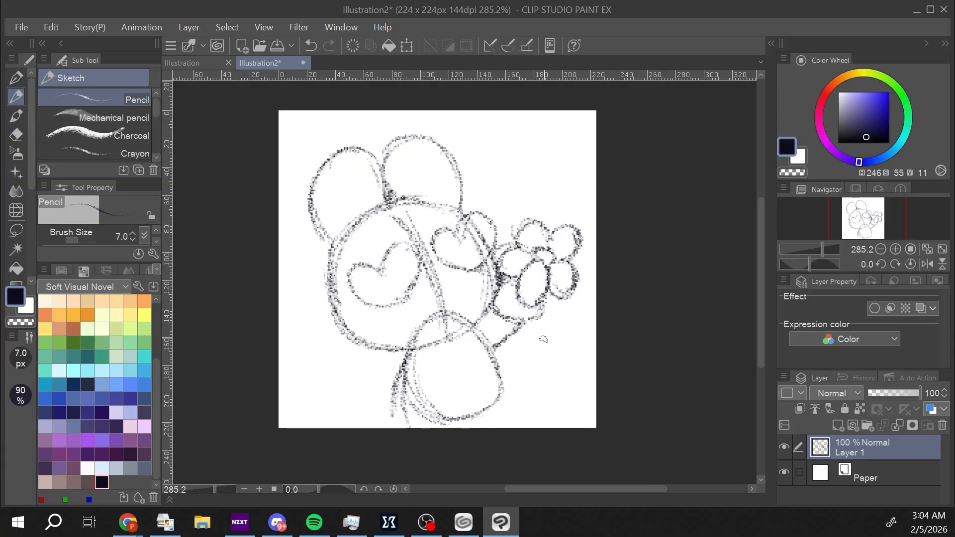
- Transform the sketch layer: enlarge it, rotate it slightly clockwise and shift it so the character fills the canvas
key("ctrl+t")
left_click_drag(539, 252, 513, 284)
mouse_move(559, 167)
left_mouse_down()
mouse_move(603, 122)
mouse_move(593, 130)
mouse_move(635, 121)
left_mouse_up()
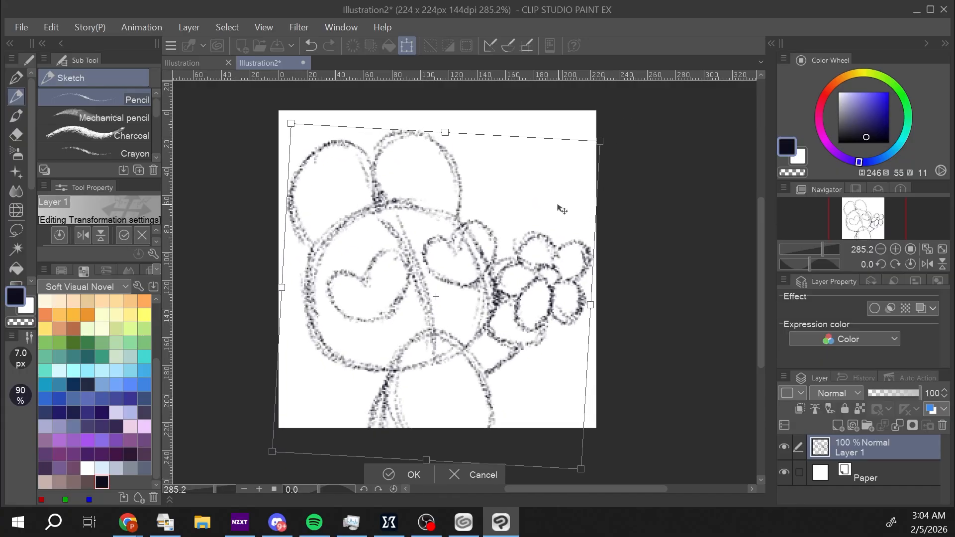
left_click_drag(593, 150, 602, 140)
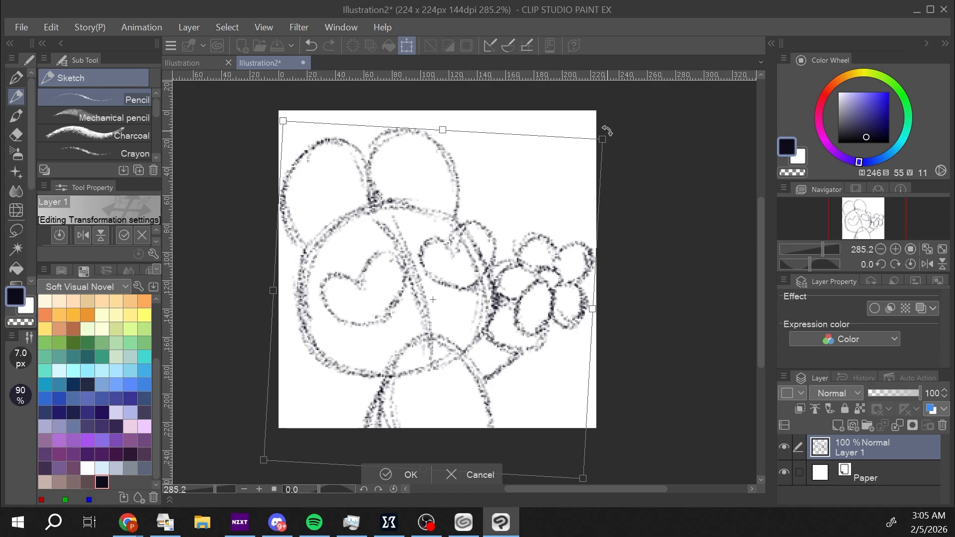
key("Return")
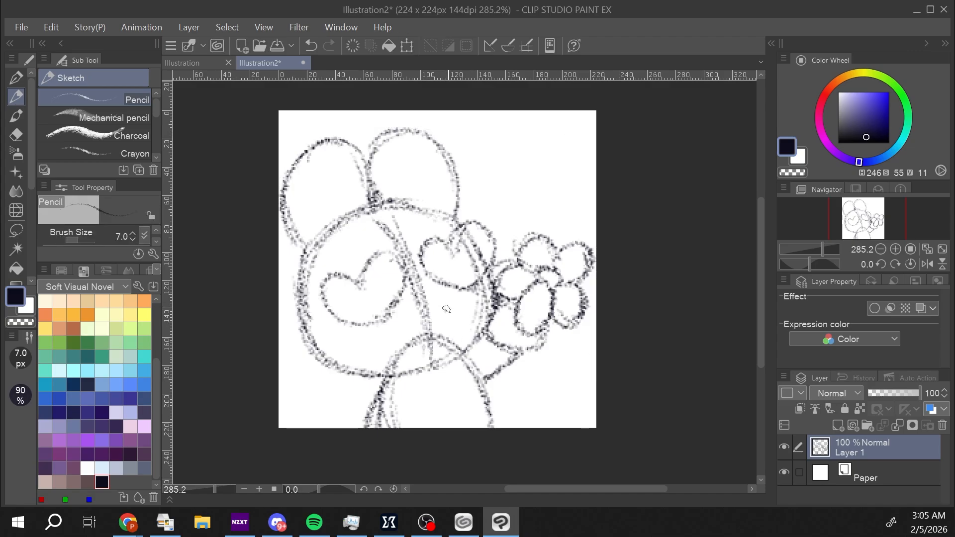
- Sketch a small nose and mouth on the face and highlight strokes inside both heart eyes
mouse_move(449, 309)
left_mouse_down()
mouse_move(419, 303)
mouse_move(415, 319)
mouse_move(445, 301)
left_mouse_up()
left_click_drag(385, 269, 377, 299)
left_click_drag(392, 272, 387, 292)
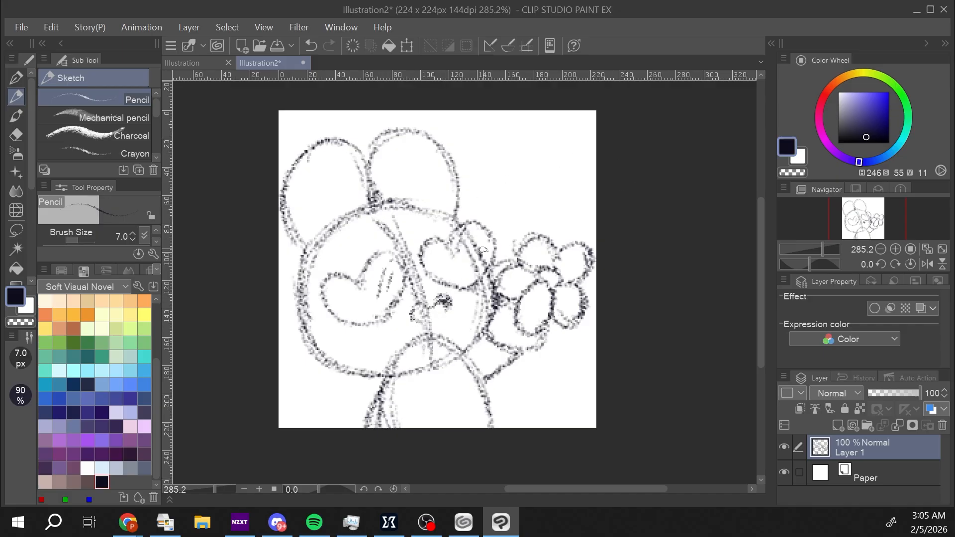
left_click_drag(473, 240, 483, 255)
left_click_drag(473, 243, 481, 256)
- Sketch two pointed leaves hanging below the flower
left_click_drag(531, 351, 541, 389)
mouse_move(518, 353)
left_mouse_down()
mouse_move(528, 371)
mouse_move(520, 401)
mouse_move(537, 386)
left_mouse_up()
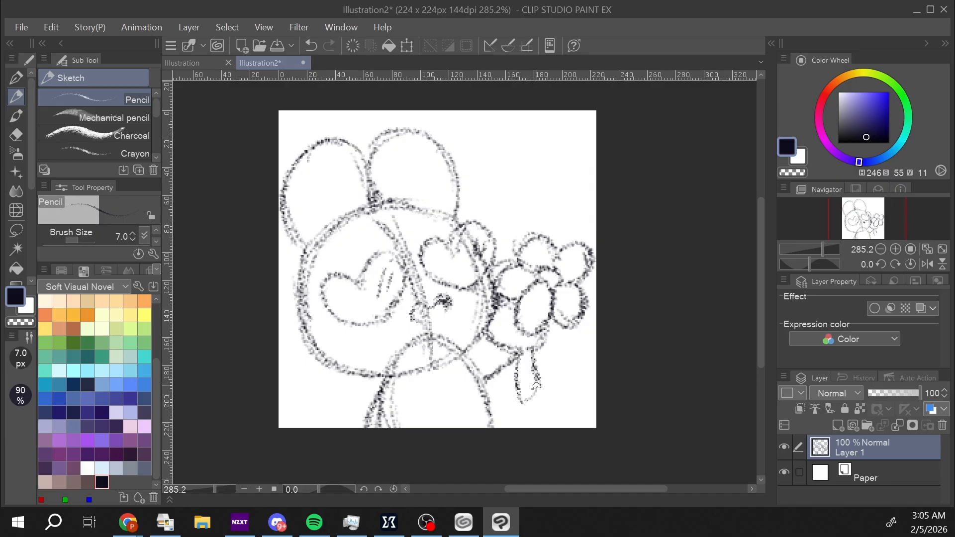
mouse_move(553, 345)
left_mouse_down()
mouse_move(561, 371)
mouse_move(576, 370)
mouse_move(560, 325)
mouse_move(541, 328)
left_mouse_up()
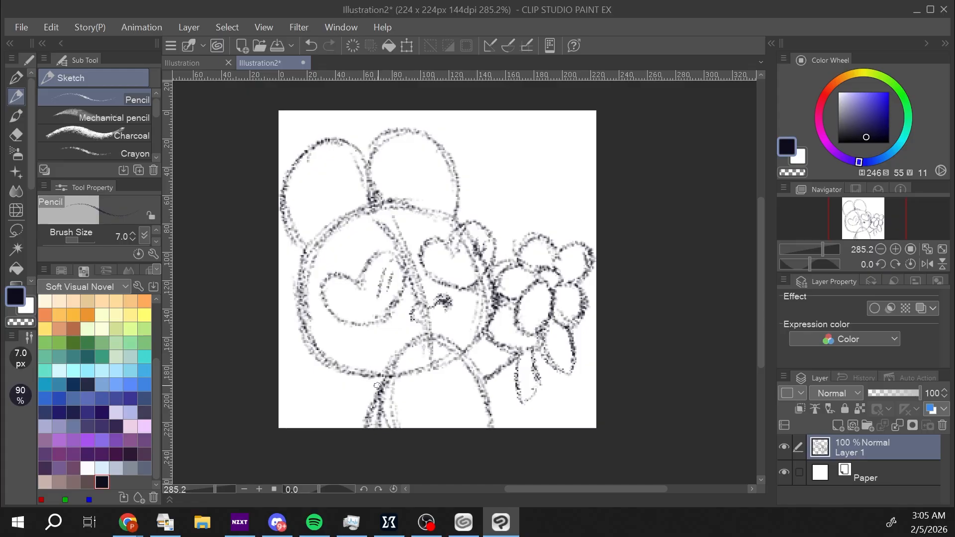
- Reinforce the head and hand outlines and add a small mark inside each ear
left_click_drag(297, 263, 293, 312)
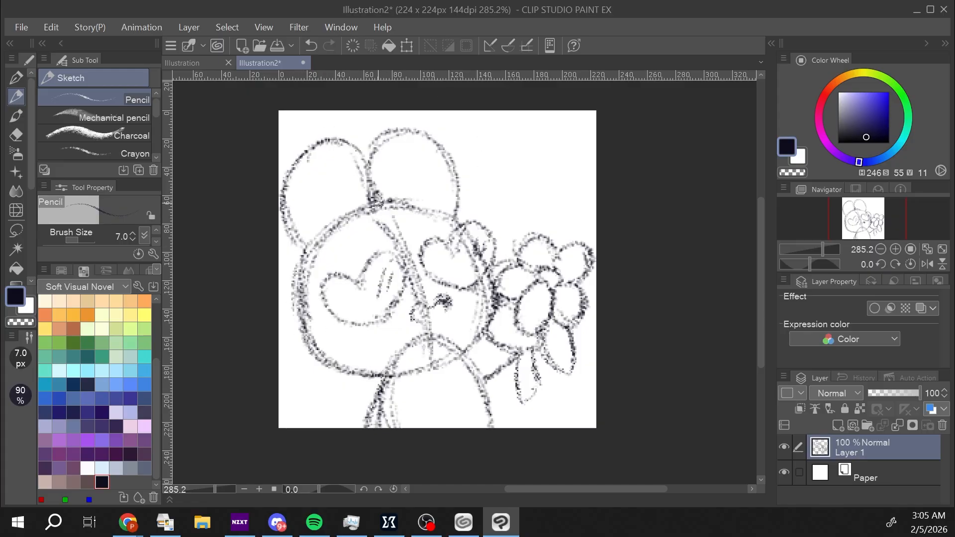
left_click_drag(377, 202, 404, 200)
left_click_drag(333, 195, 332, 206)
left_click_drag(422, 174, 422, 186)
mouse_move(517, 350)
left_mouse_down()
mouse_move(497, 296)
mouse_move(501, 354)
mouse_move(532, 350)
left_mouse_up()
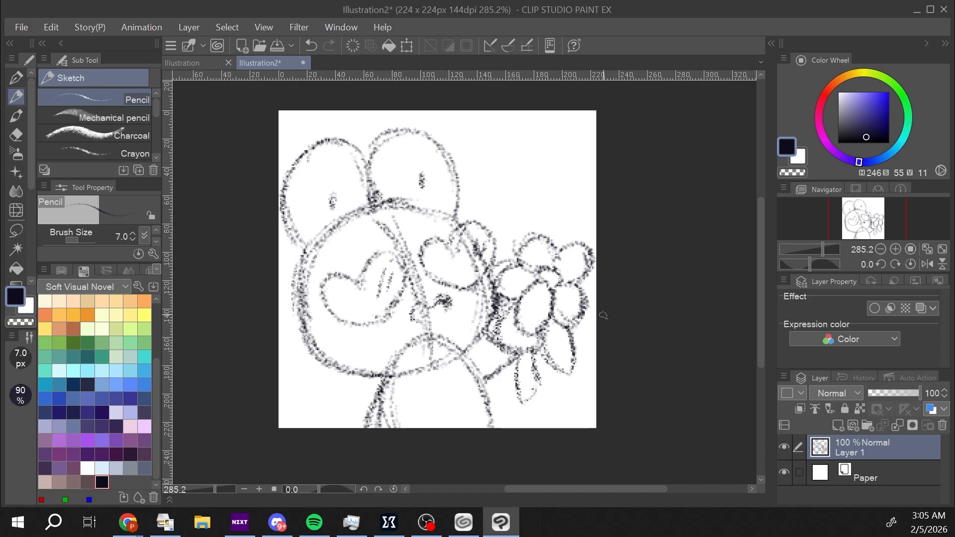
- Lower the sketch layer's opacity to 37% and add a new layer above it for inking with the G-pen
key("p")
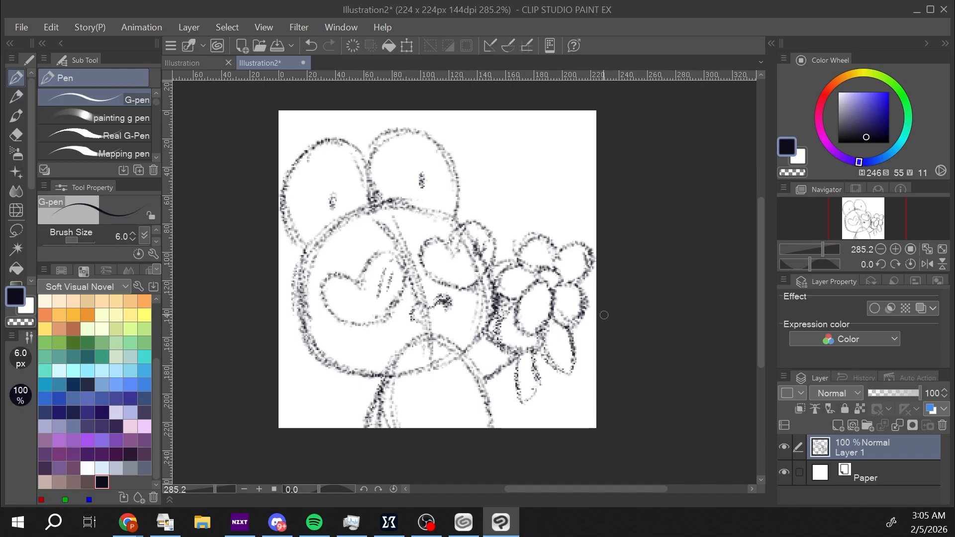
left_click_drag(890, 388, 888, 388)
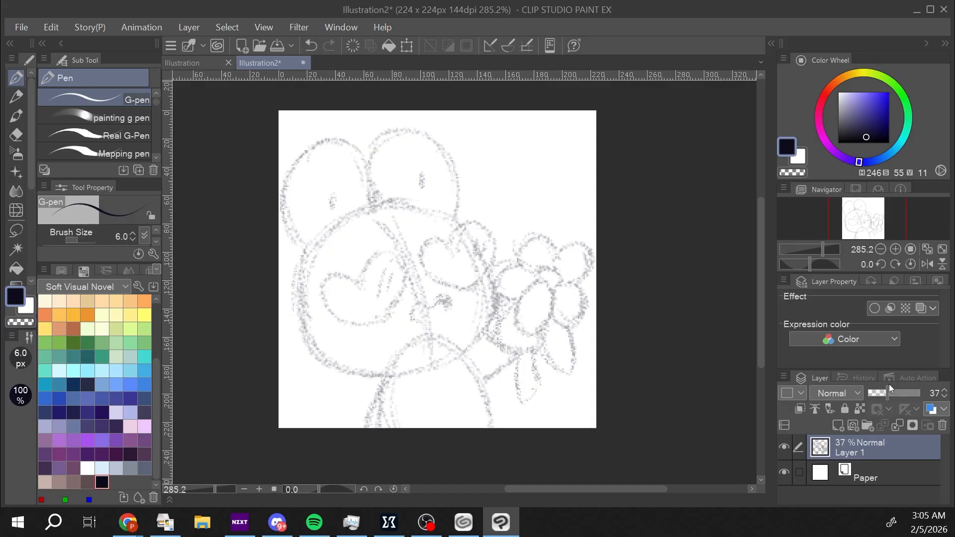
left_click(834, 426)
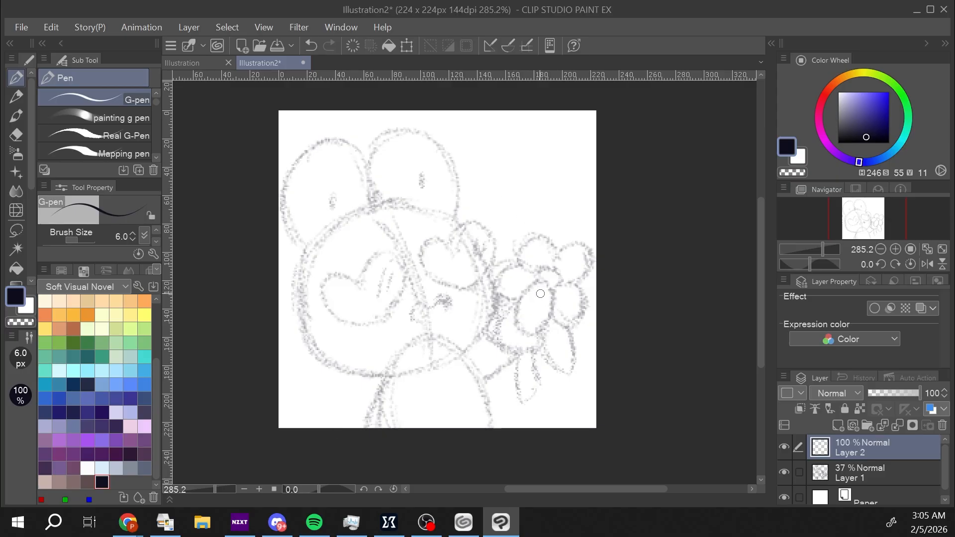
mouse_move(552, 288)
left_mouse_down()
mouse_move(522, 287)
mouse_move(519, 329)
mouse_move(553, 306)
mouse_move(548, 288)
mouse_move(517, 262)
mouse_move(499, 296)
mouse_move(562, 272)
mouse_move(573, 325)
mouse_move(553, 307)
left_mouse_up()
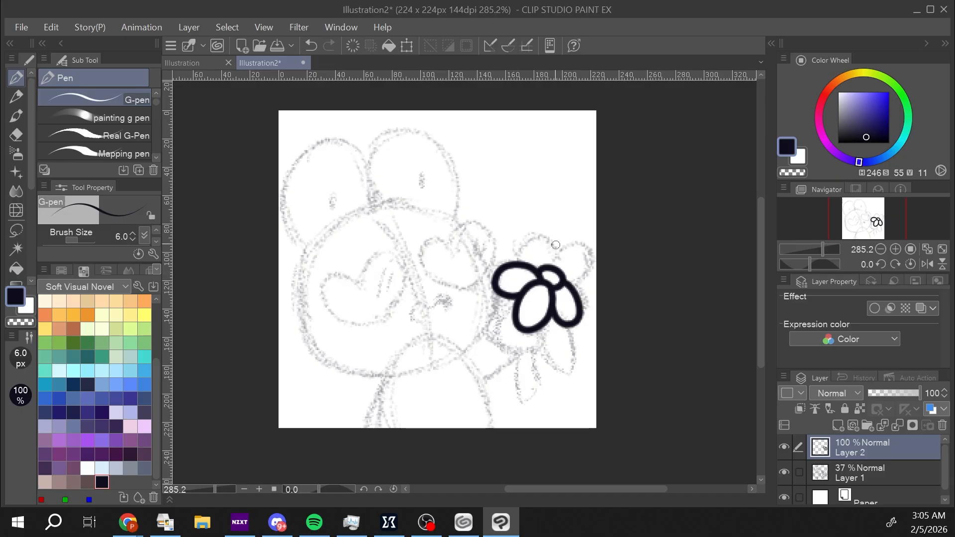
mouse_move(558, 269)
left_mouse_down()
mouse_move(543, 246)
mouse_move(526, 268)
mouse_move(560, 255)
mouse_move(584, 264)
mouse_move(570, 281)
mouse_move(576, 261)
left_mouse_up()
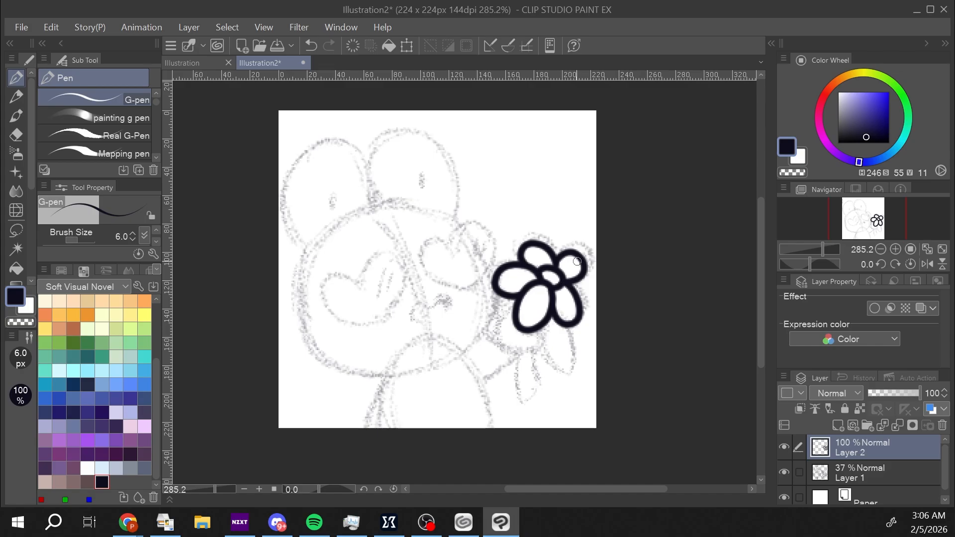
key("ctrl+z")
key("ctrl+z")
key("ctrl+z")
key("ctrl+z")
key("ctrl+z")
key("ctrl+z")
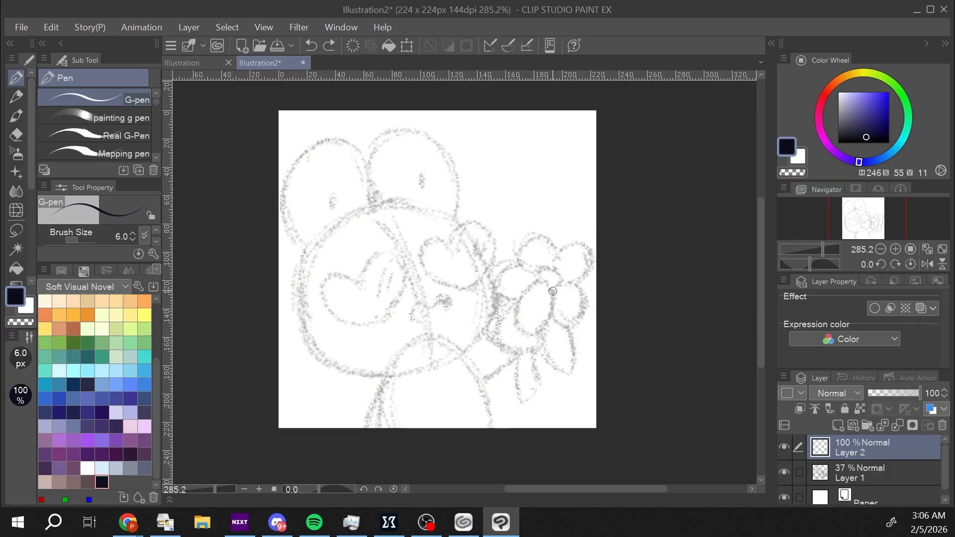
- Ink the flower's round centre and five petals, its two leaves and the hand holding it with the G-pen
mouse_move(553, 291)
left_mouse_down()
mouse_move(530, 284)
mouse_move(519, 302)
mouse_move(532, 319)
mouse_move(551, 313)
mouse_move(555, 294)
mouse_move(531, 265)
mouse_move(507, 265)
mouse_move(505, 283)
mouse_move(524, 288)
mouse_move(521, 247)
mouse_move(544, 241)
mouse_move(560, 273)
mouse_move(555, 284)
mouse_move(575, 249)
mouse_move(586, 269)
mouse_move(567, 280)
mouse_move(580, 312)
mouse_move(542, 329)
mouse_move(567, 374)
mouse_move(563, 326)
left_mouse_up()
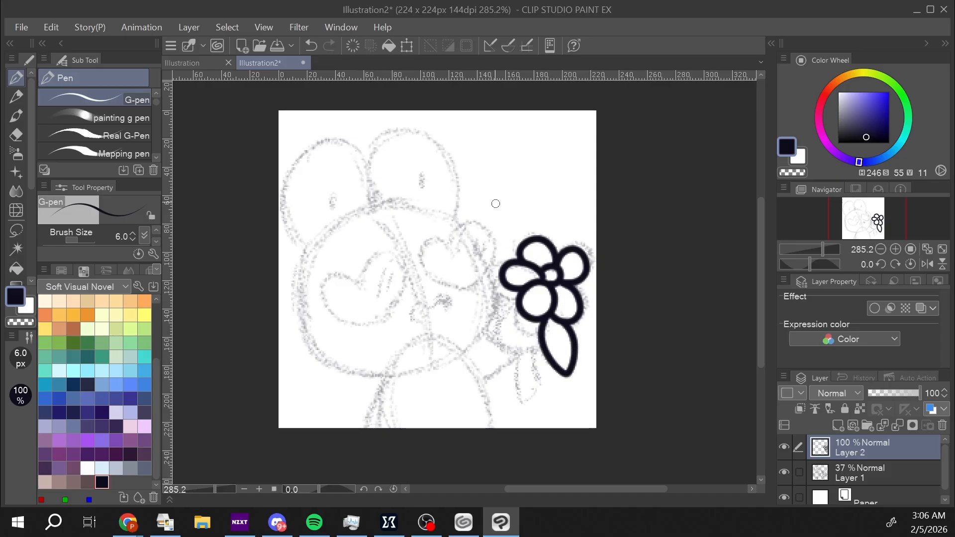
mouse_move(507, 292)
left_mouse_down()
mouse_move(497, 304)
mouse_move(517, 310)
mouse_move(499, 330)
mouse_move(528, 355)
mouse_move(565, 324)
left_mouse_up()
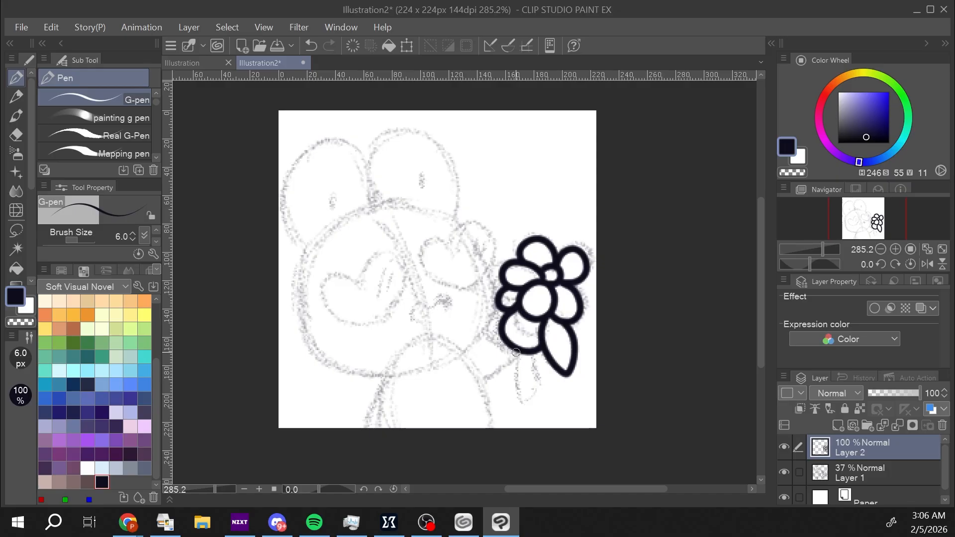
mouse_move(516, 352)
left_mouse_down()
mouse_move(511, 400)
mouse_move(537, 400)
mouse_move(535, 339)
left_mouse_up()
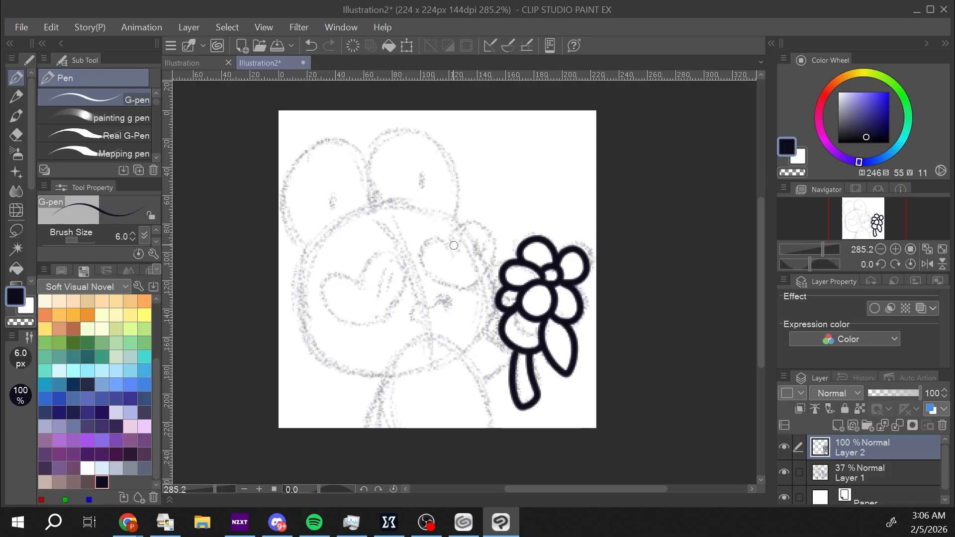
- Ink the outlines of both heart-shaped eyes over the sketch
mouse_move(451, 231)
left_mouse_down()
mouse_move(474, 226)
mouse_move(491, 241)
mouse_move(469, 294)
left_mouse_up()
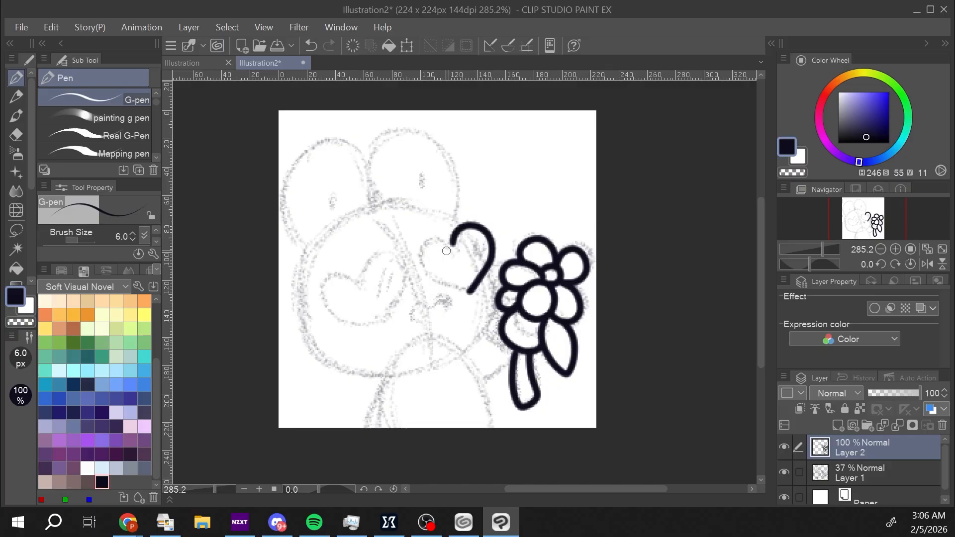
mouse_move(453, 244)
left_mouse_down()
mouse_move(432, 240)
mouse_move(421, 257)
mouse_move(431, 277)
mouse_move(469, 293)
left_mouse_up()
mouse_move(362, 273)
left_mouse_down()
mouse_move(393, 261)
mouse_move(399, 276)
mouse_move(382, 318)
left_mouse_up()
mouse_move(362, 275)
left_mouse_down()
mouse_move(333, 274)
mouse_move(331, 290)
mouse_move(382, 319)
left_mouse_up()
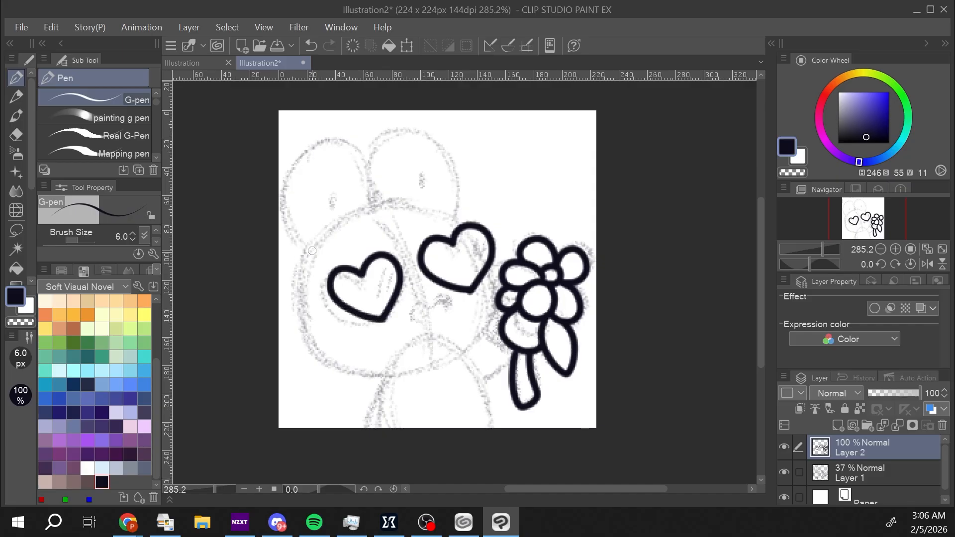
- Ink the cheeks and chin of the head, the raised arm and the body lines below it over the sketch
mouse_move(315, 244)
left_mouse_down()
mouse_move(300, 305)
mouse_move(318, 359)
mouse_move(369, 382)
mouse_move(392, 379)
left_mouse_up()
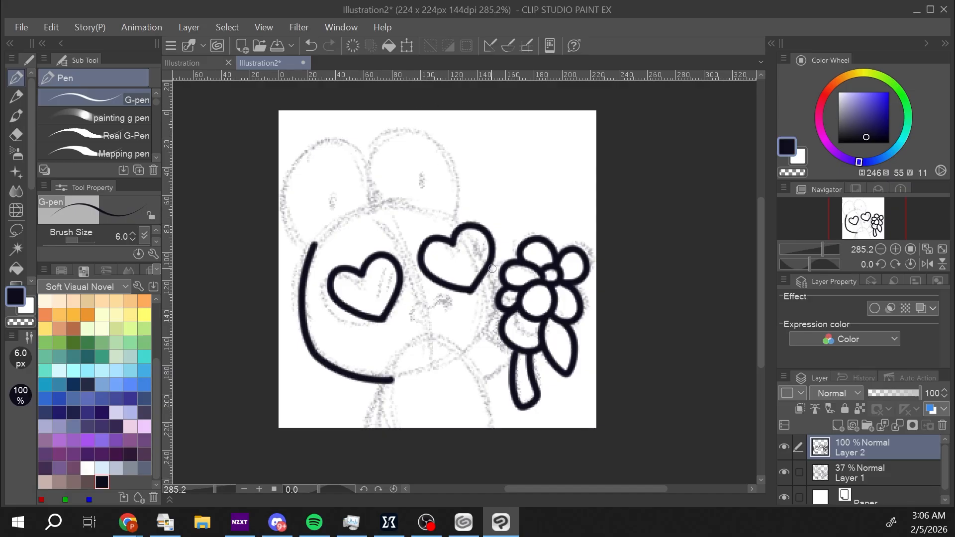
mouse_move(492, 269)
left_mouse_down()
mouse_move(484, 333)
mouse_move(454, 363)
mouse_move(511, 361)
mouse_move(482, 381)
mouse_move(507, 429)
left_mouse_up()
left_click_drag(385, 407, 386, 428)
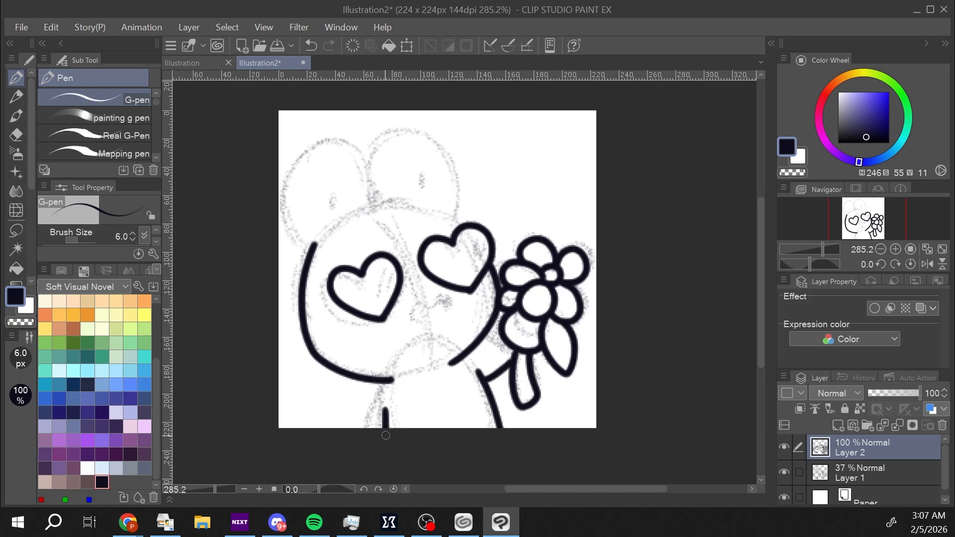
left_click_drag(379, 383, 358, 431)
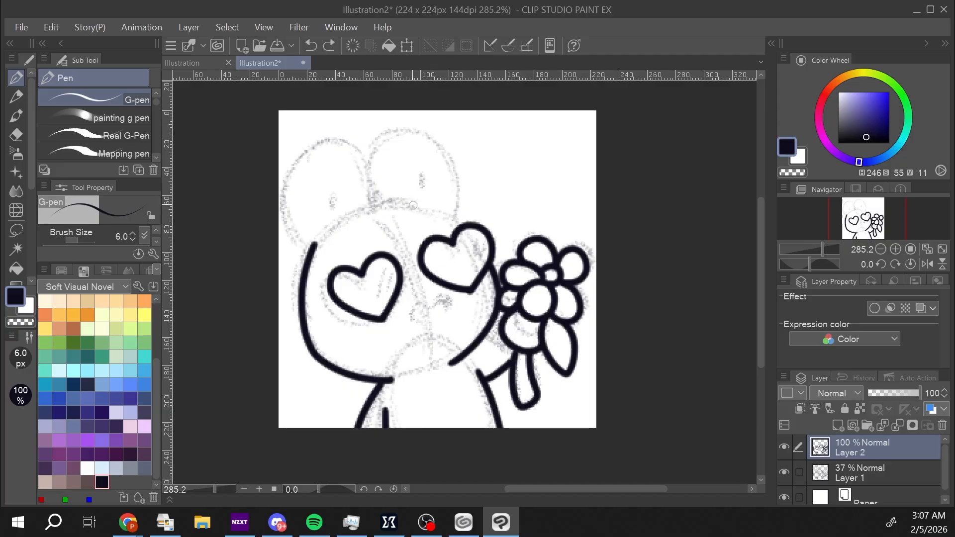
- Ink the broken line across the top of the head and the outline of the front round ear
left_click_drag(413, 205, 355, 223)
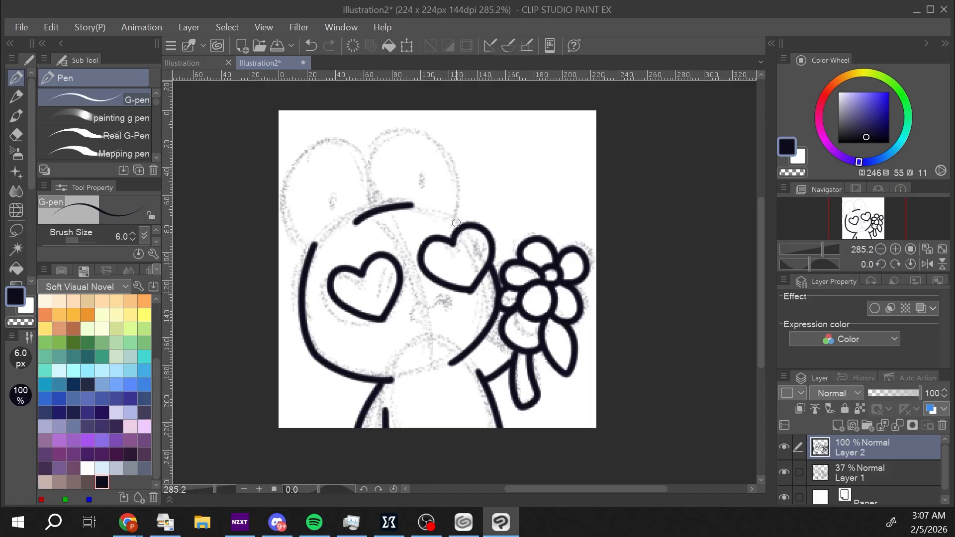
left_click_drag(447, 212, 462, 224)
mouse_move(311, 252)
left_mouse_down()
mouse_move(291, 230)
mouse_move(287, 189)
mouse_move(314, 147)
mouse_move(349, 138)
mouse_move(369, 155)
mouse_move(385, 204)
left_mouse_up()
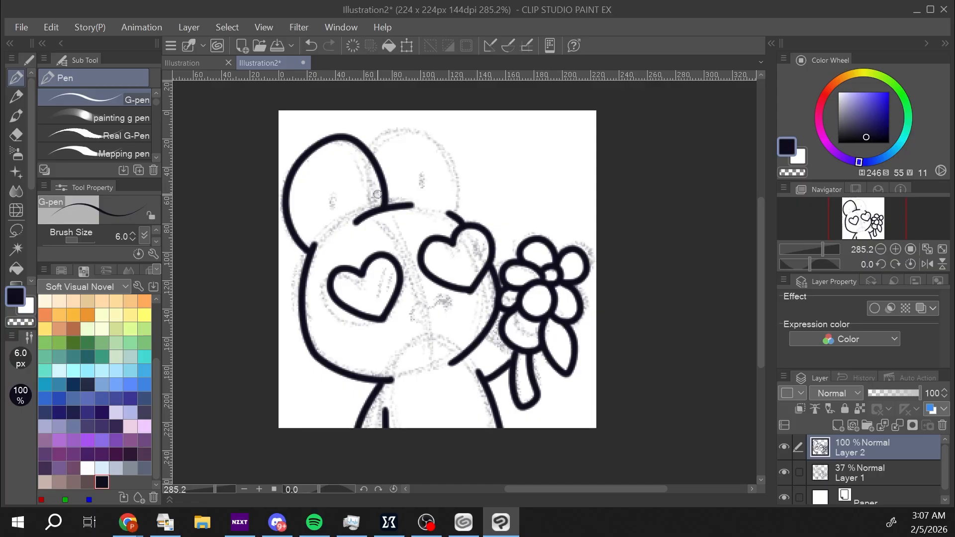
mouse_move(374, 157)
left_mouse_down()
mouse_move(401, 125)
mouse_move(437, 134)
mouse_move(457, 162)
mouse_move(457, 214)
left_mouse_up()
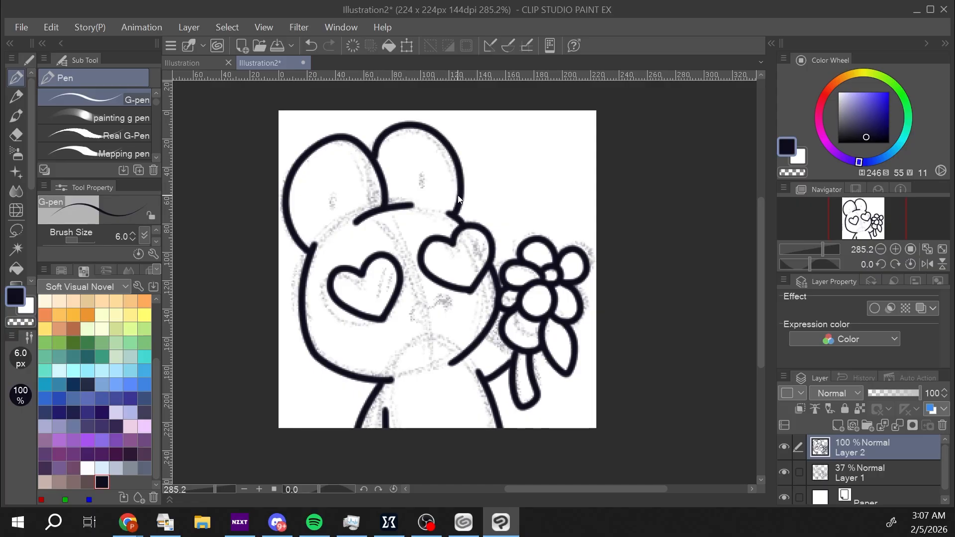
key("ctrl+z")
mouse_move(372, 150)
left_mouse_down()
mouse_move(393, 132)
mouse_move(426, 139)
mouse_move(446, 162)
mouse_move(455, 216)
left_mouse_up()
key("ctrl+z")
- Ink the rear ear and the small wavy mouth, and hide the sketch layer
mouse_move(372, 152)
left_mouse_down()
mouse_move(400, 131)
mouse_move(437, 141)
mouse_move(458, 173)
mouse_move(457, 211)
left_mouse_up()
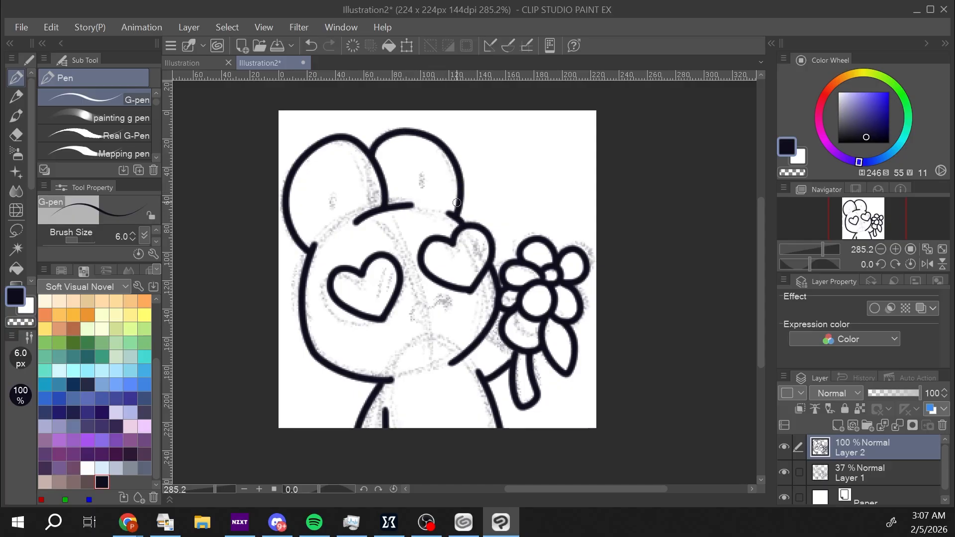
mouse_move(446, 312)
left_mouse_down()
mouse_move(451, 303)
mouse_move(429, 303)
mouse_move(416, 319)
mouse_move(446, 307)
left_mouse_up()
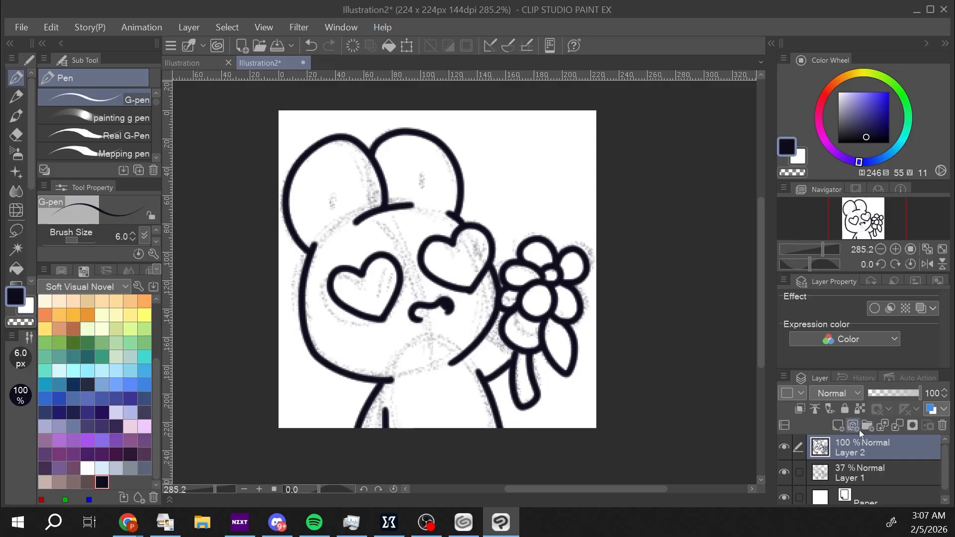
left_click(784, 471)
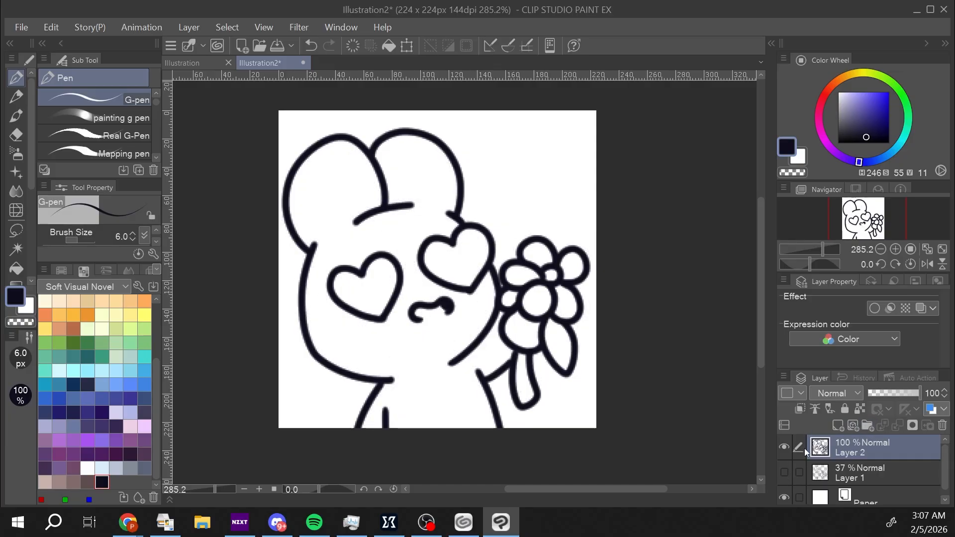
mouse_move(307, 251)
left_mouse_down()
mouse_move(297, 327)
mouse_move(318, 363)
mouse_move(375, 385)
mouse_move(351, 430)
left_mouse_up()
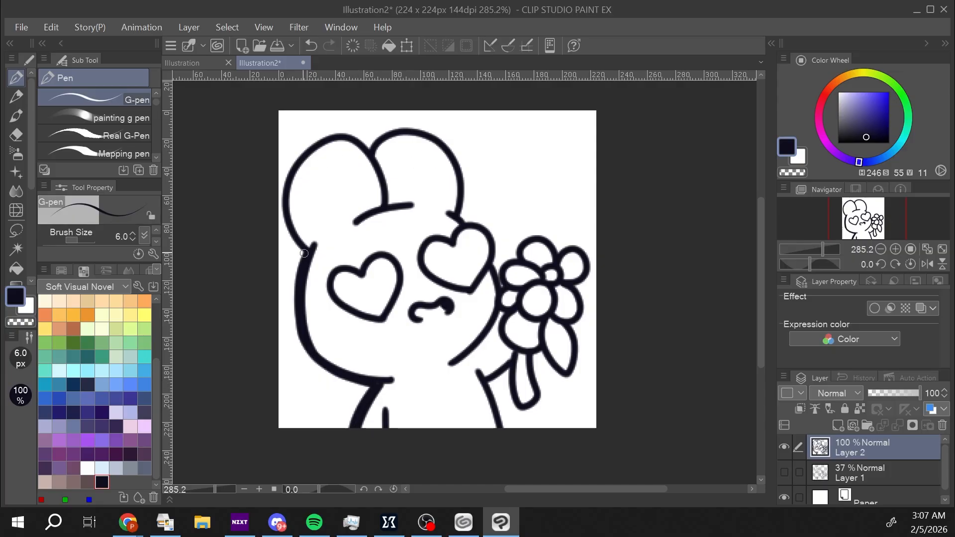
mouse_move(304, 253)
left_mouse_down()
mouse_move(282, 191)
mouse_move(290, 166)
mouse_move(323, 136)
mouse_move(372, 142)
left_mouse_up()
key("ctrl+z")
key("ctrl+z")
key("ctrl+z")
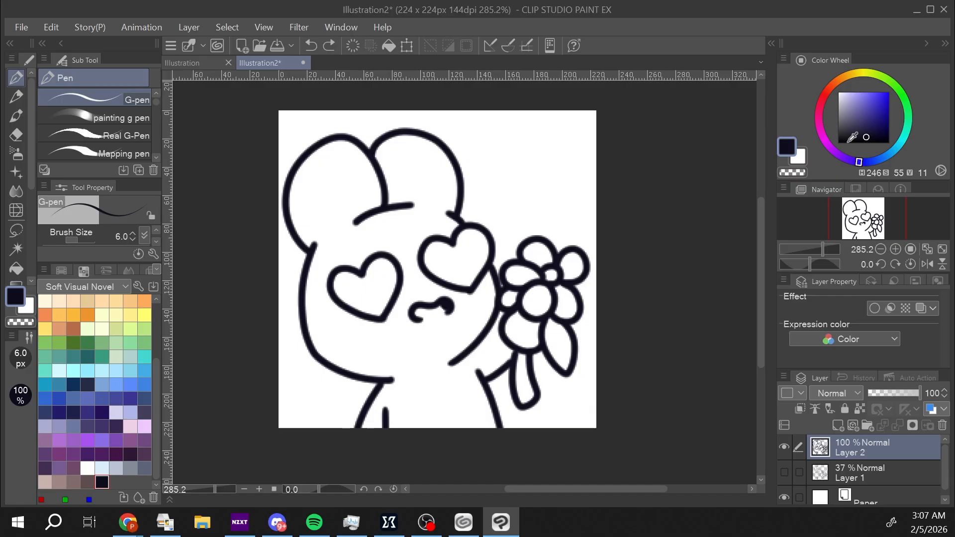
- Lock the transparent pixels of the inked line-art layer
left_click(859, 408)
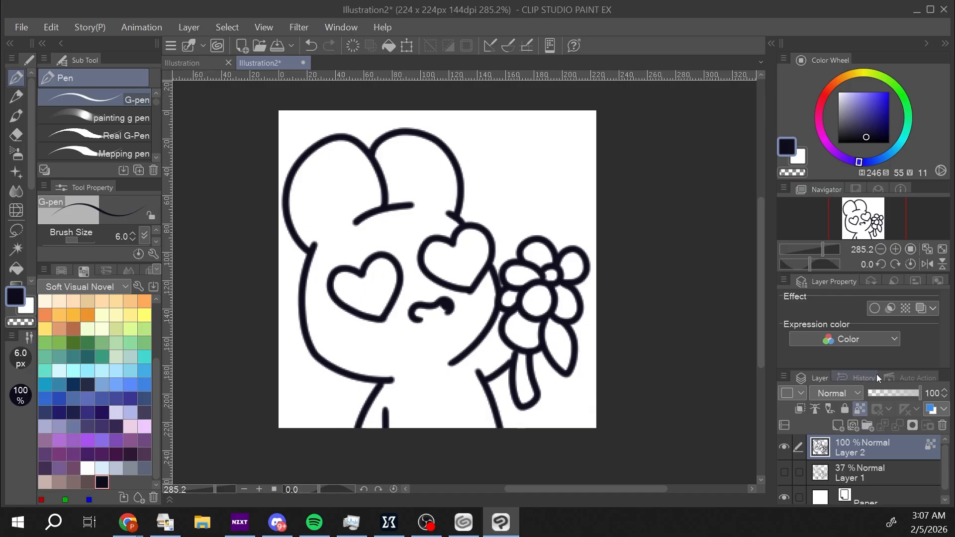
scroll(129, 367, "up", 3)
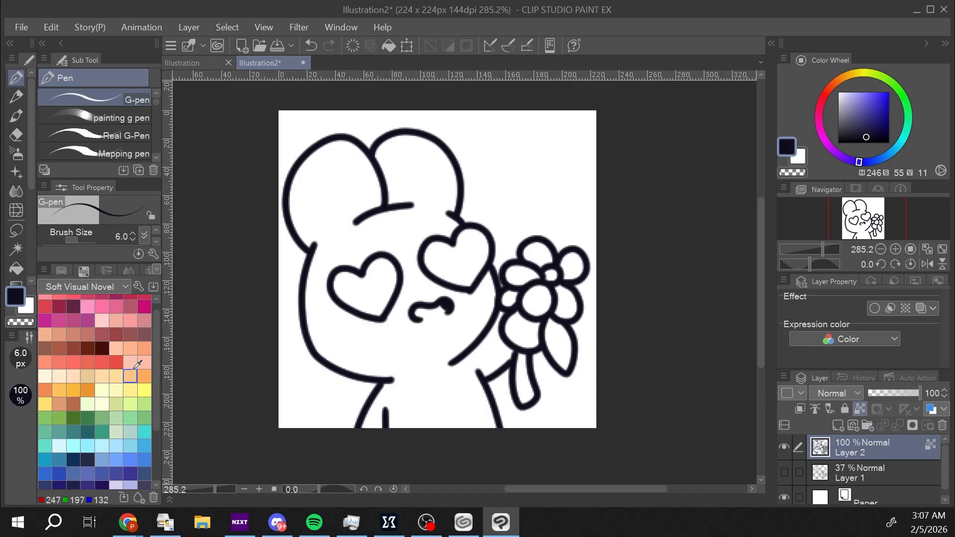
left_click(59, 306)
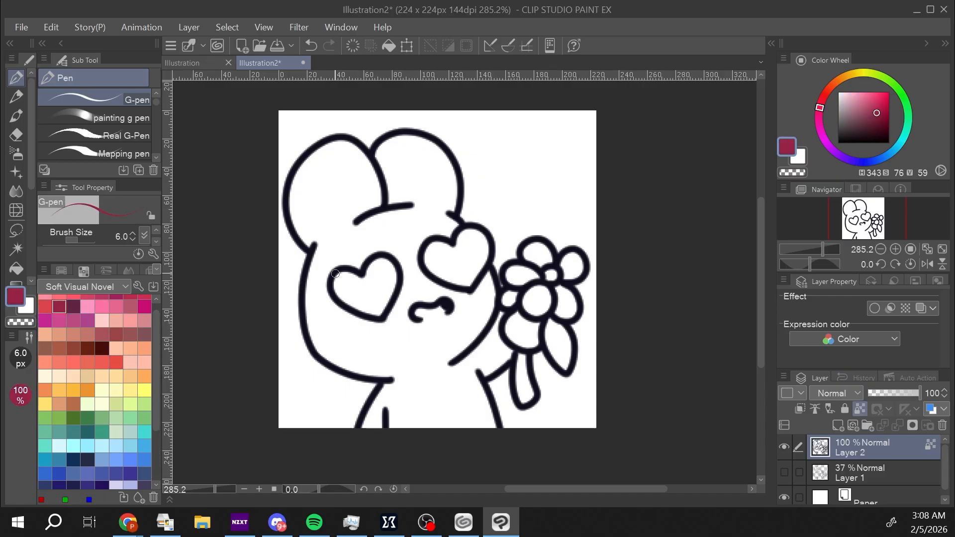
mouse_move(328, 290)
left_mouse_down()
mouse_move(335, 314)
mouse_move(340, 266)
mouse_move(334, 272)
mouse_move(368, 276)
mouse_move(349, 267)
mouse_move(376, 249)
mouse_move(363, 279)
mouse_move(398, 248)
mouse_move(379, 319)
left_mouse_up()
mouse_move(400, 271)
left_mouse_down()
mouse_move(393, 310)
mouse_move(393, 298)
mouse_move(370, 320)
mouse_move(329, 285)
mouse_move(377, 324)
mouse_move(348, 307)
left_mouse_up()
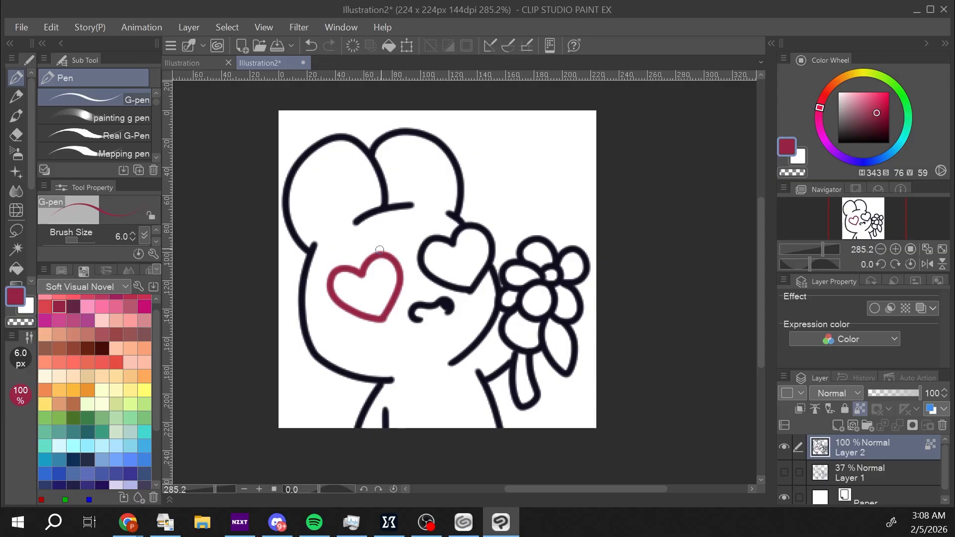
mouse_move(432, 233)
left_mouse_down()
mouse_move(419, 278)
mouse_move(433, 235)
mouse_move(432, 256)
mouse_move(477, 222)
mouse_move(445, 240)
mouse_move(478, 223)
mouse_move(472, 240)
mouse_move(489, 221)
mouse_move(483, 243)
mouse_move(498, 229)
mouse_move(478, 278)
mouse_move(483, 268)
mouse_move(435, 281)
left_mouse_up()
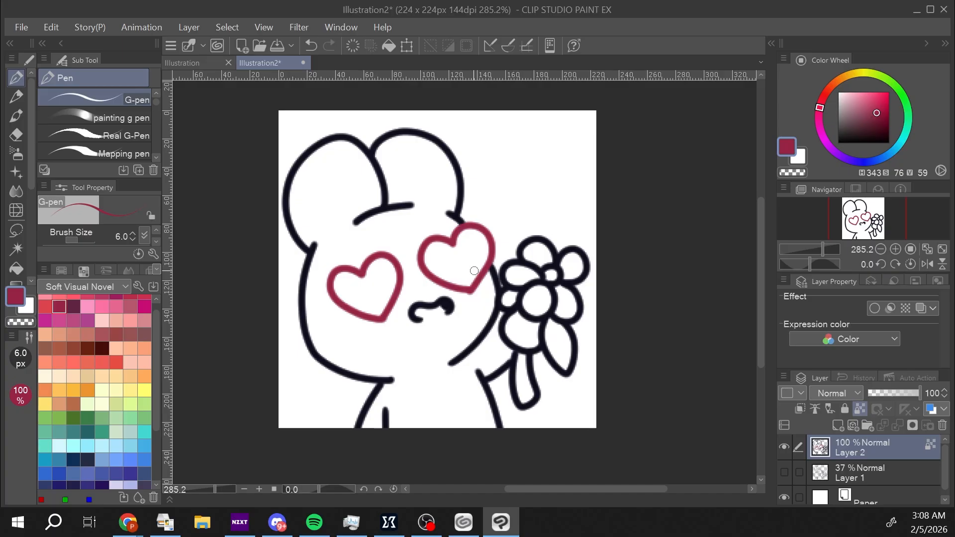
key("ctrl+z")
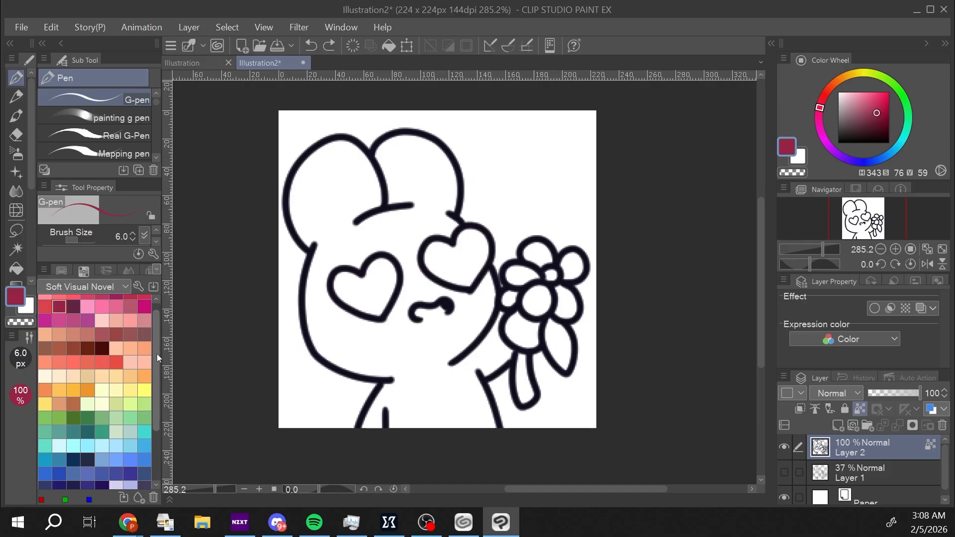
- Add a new colouring layer between the hidden sketch layer and the line-art layer
left_click_drag(156, 368, 159, 327)
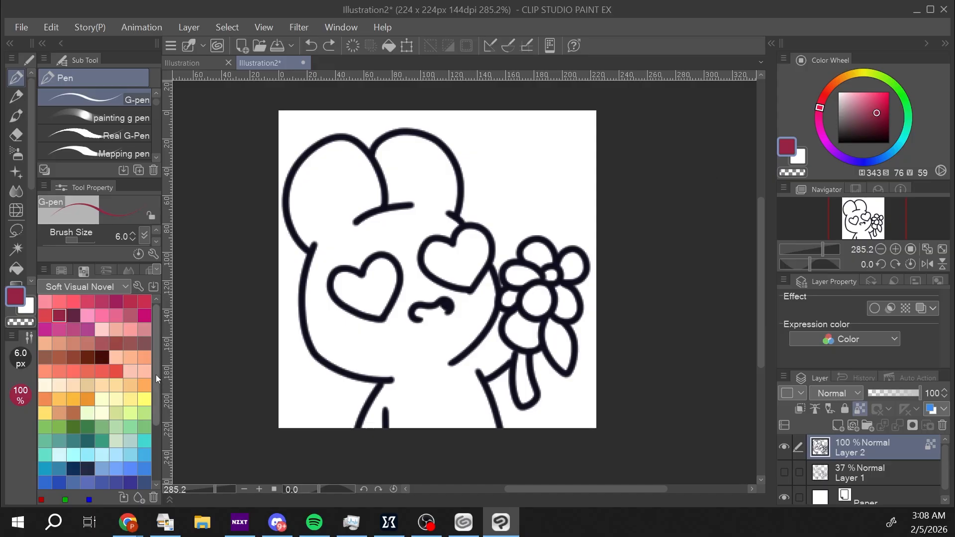
left_click_drag(157, 379, 155, 291)
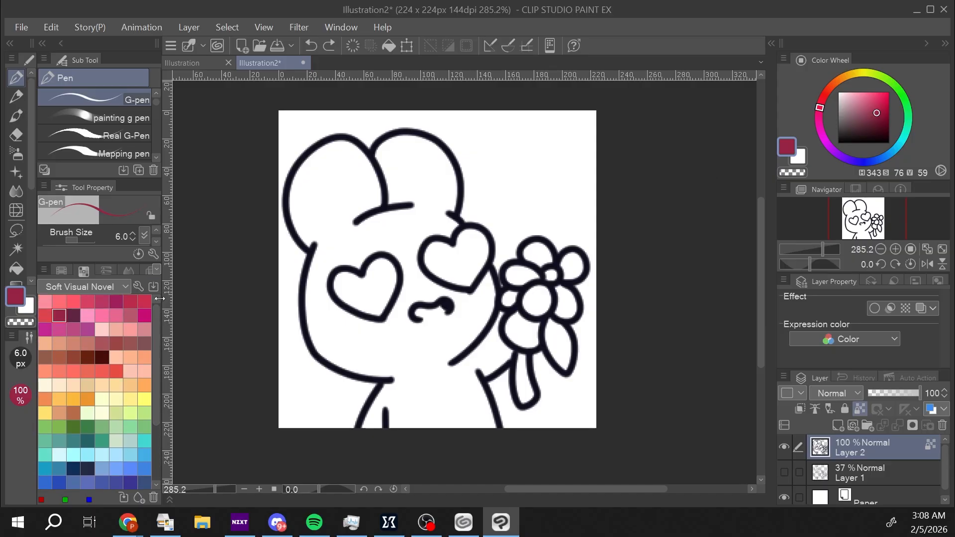
left_click(858, 473)
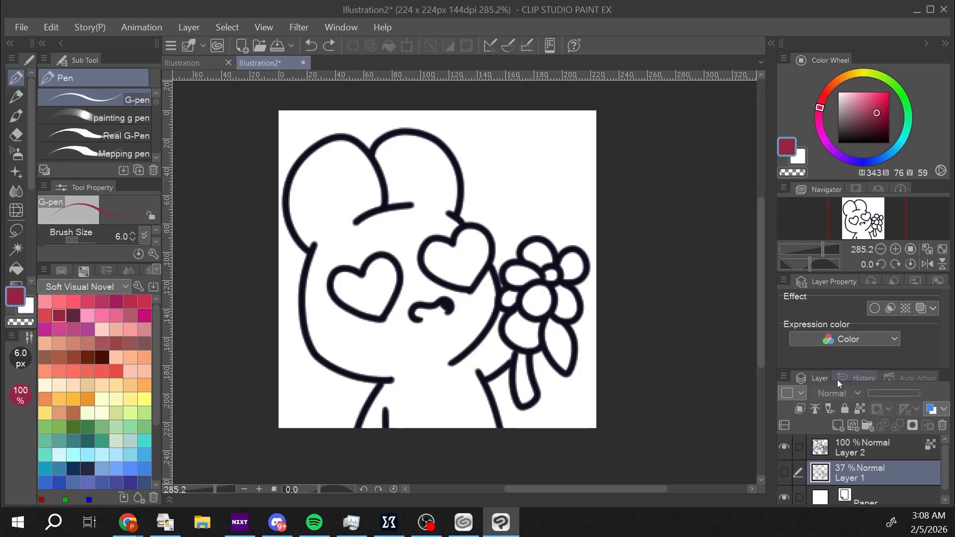
left_click(842, 430)
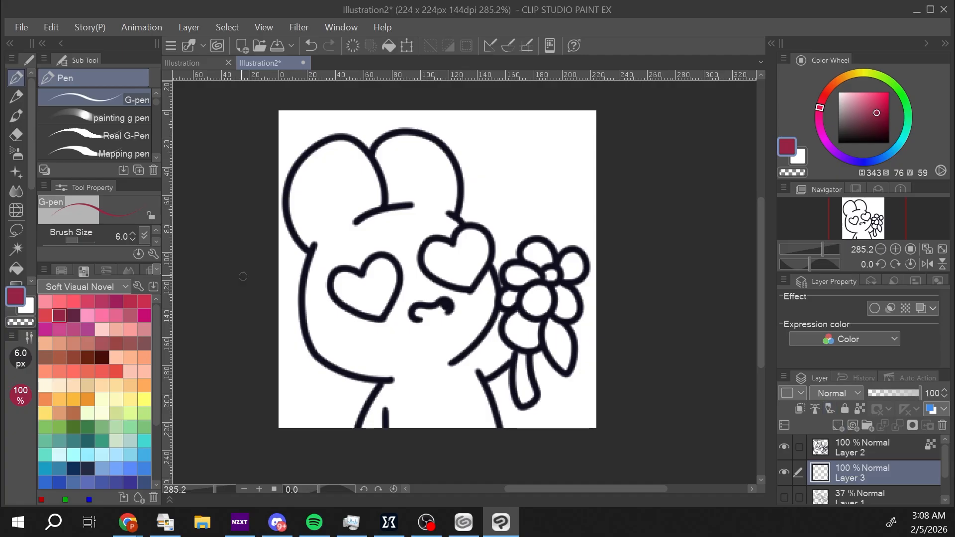
- Fill the flower's hanging leaf and its stem with light green, and refill both with a darker mid green
left_click(145, 413)
left_click(16, 269)
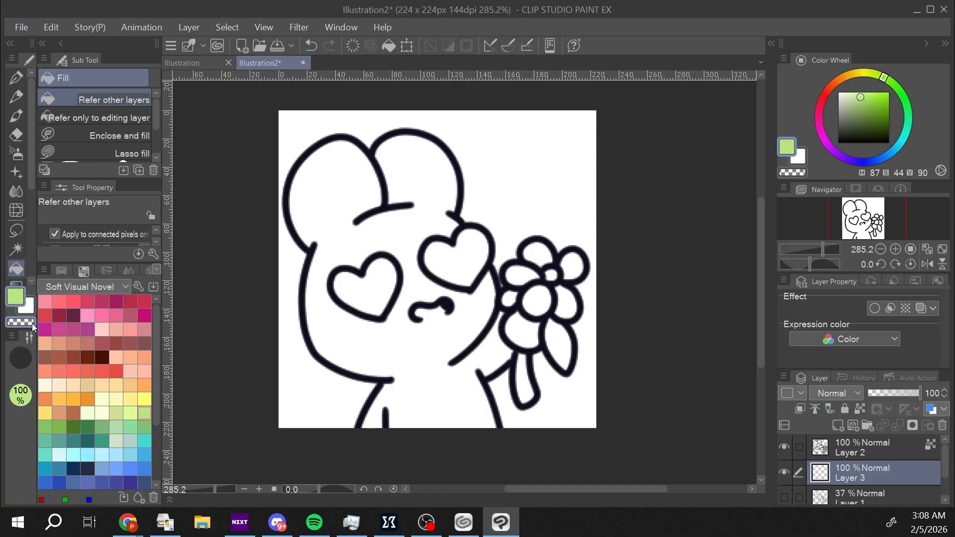
left_click(563, 347)
left_click(522, 385)
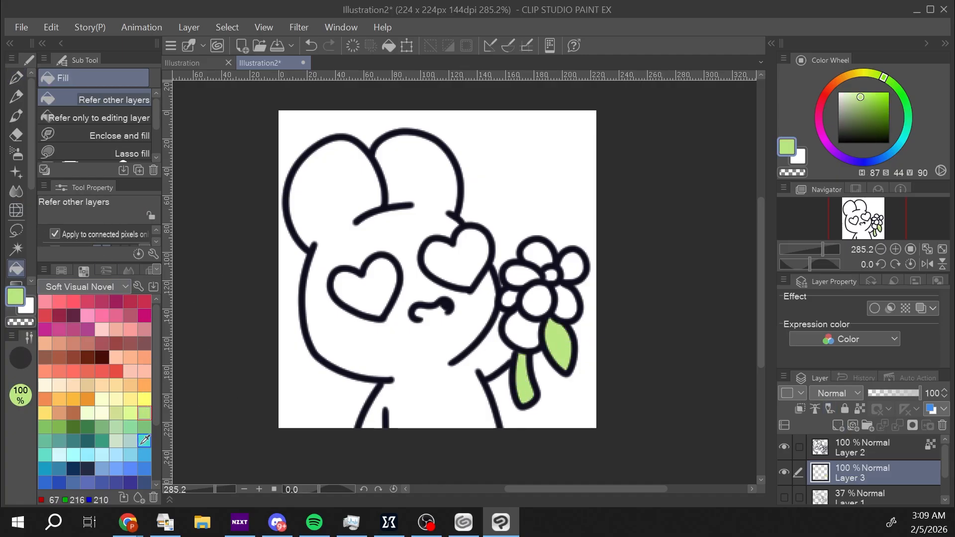
left_click(45, 426)
left_click(575, 357)
left_click(522, 383)
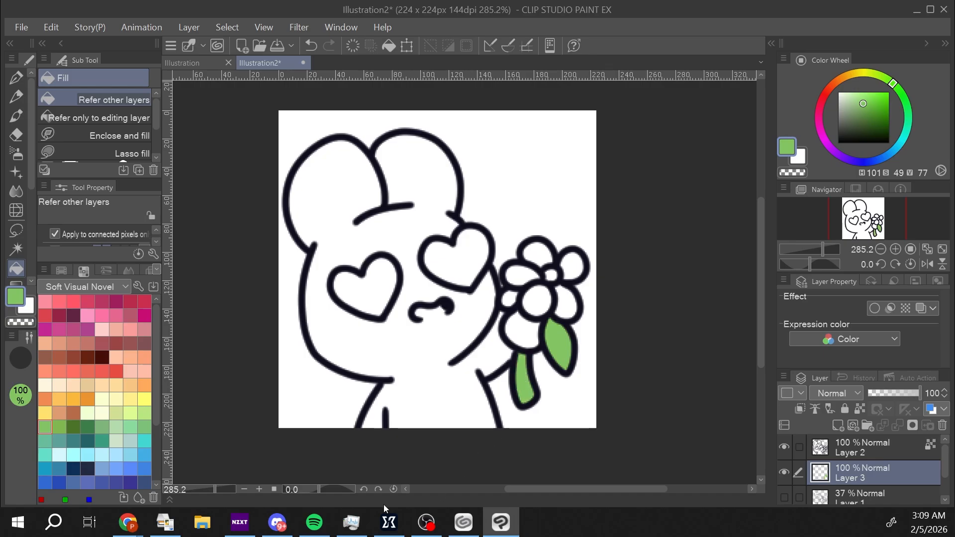
- Fill all five flower petals with pink (RGB 253, 150, 195)
left_click(88, 315)
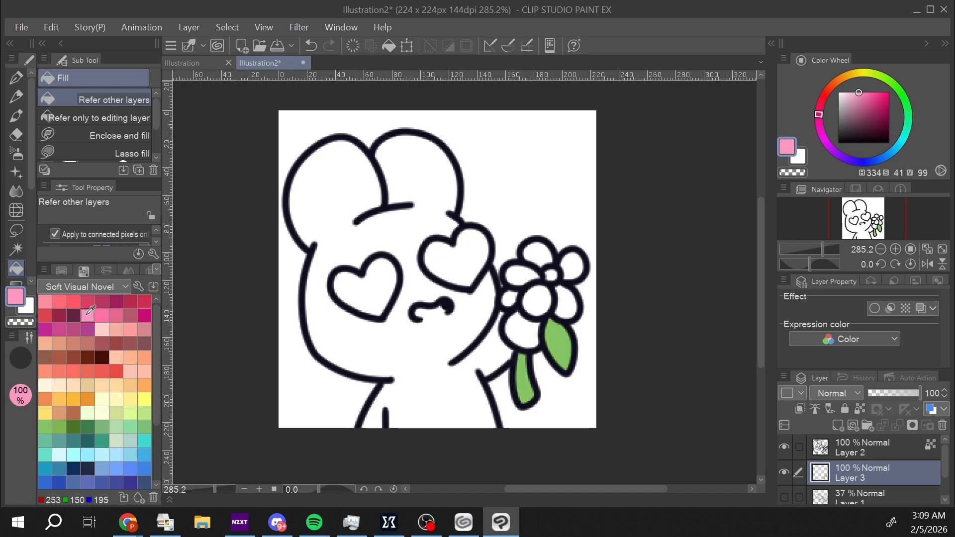
left_click(519, 275)
left_click(546, 296)
left_click(567, 301)
left_click(572, 263)
left_click(537, 250)
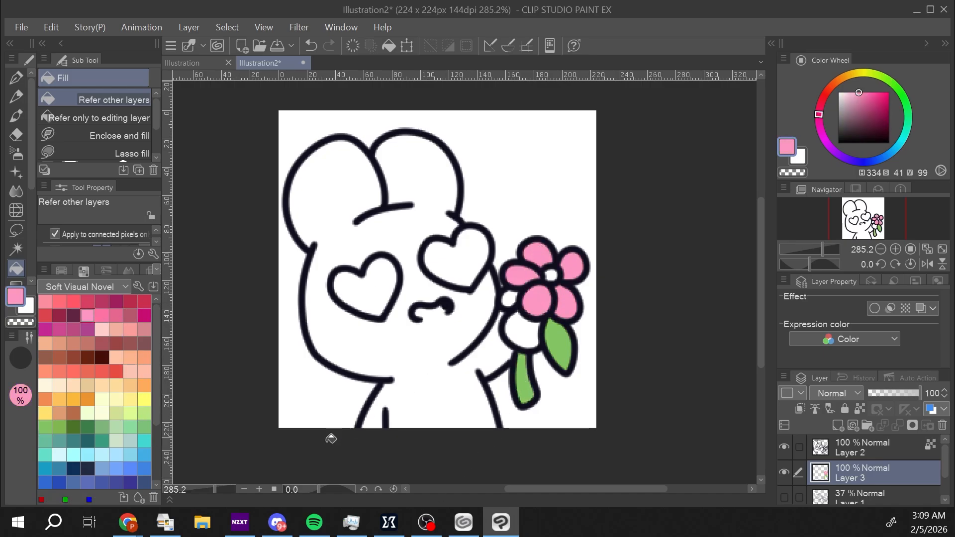
- Fill the flower's round centre with yellow-orange
left_click(88, 398)
left_click(73, 398)
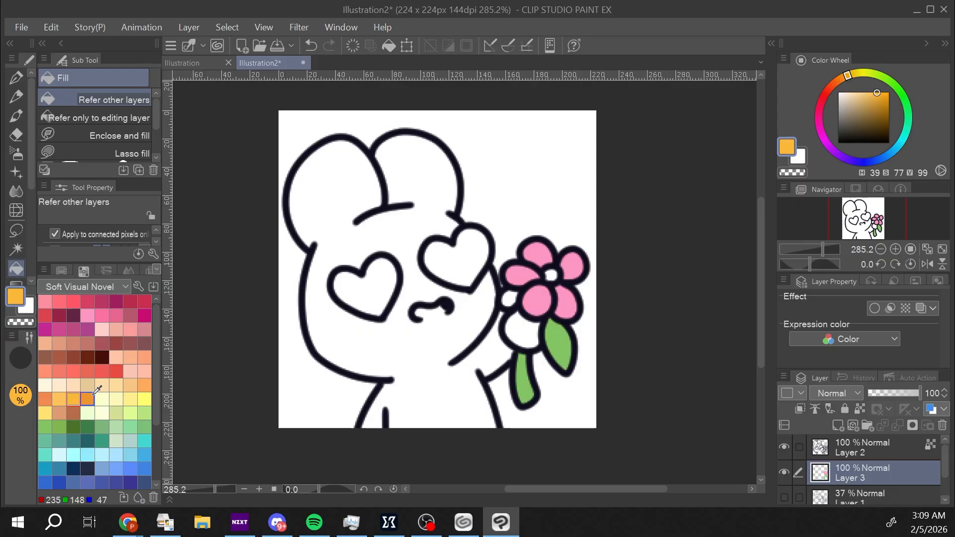
left_click(551, 275)
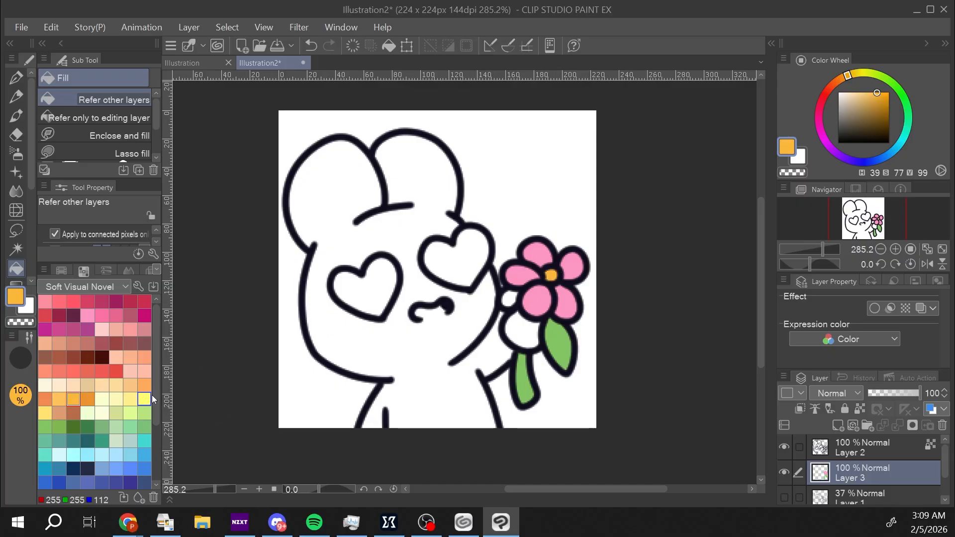
- Fill both heart-shaped eyes with coral red (RGB 255, 85, 103)
left_click(73, 302)
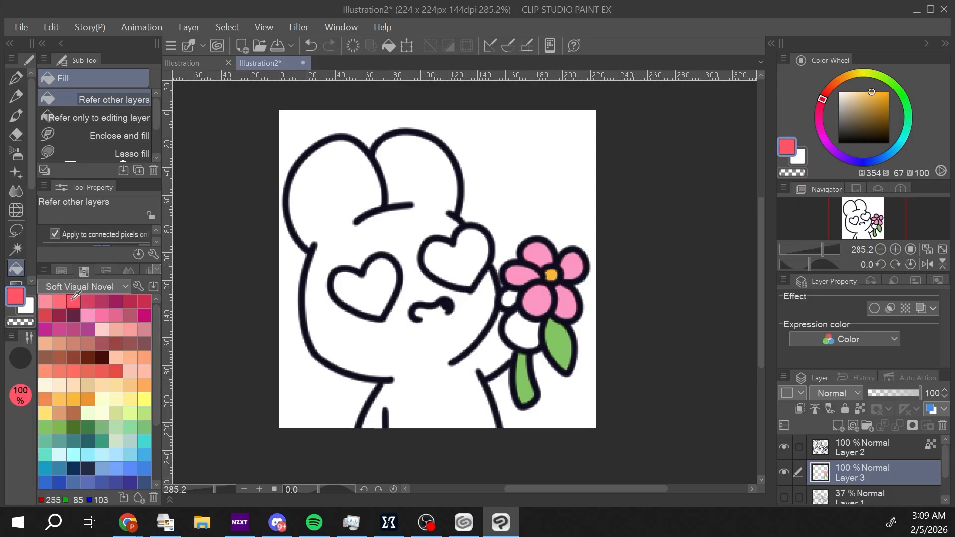
left_click(365, 291)
left_click(457, 259)
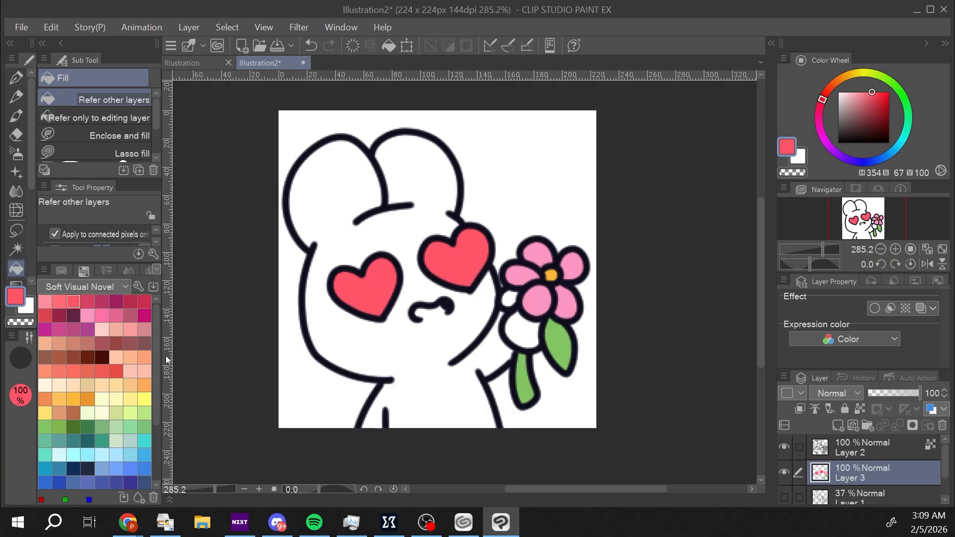
- Paint the area just under the mouth line in salmon pink with the 6 px G-pen
left_click(130, 329)
key("p")
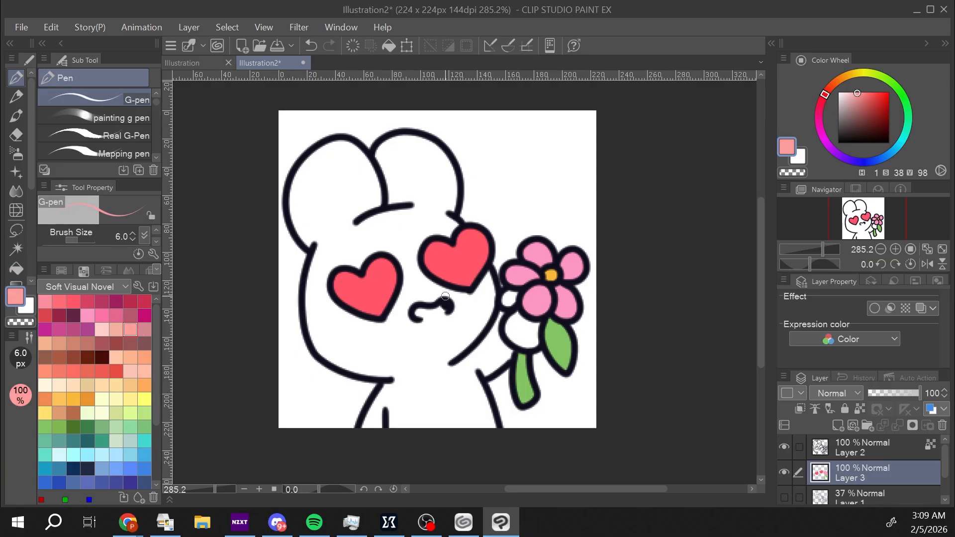
mouse_move(443, 307)
left_mouse_down()
mouse_move(418, 314)
mouse_move(431, 310)
left_mouse_up()
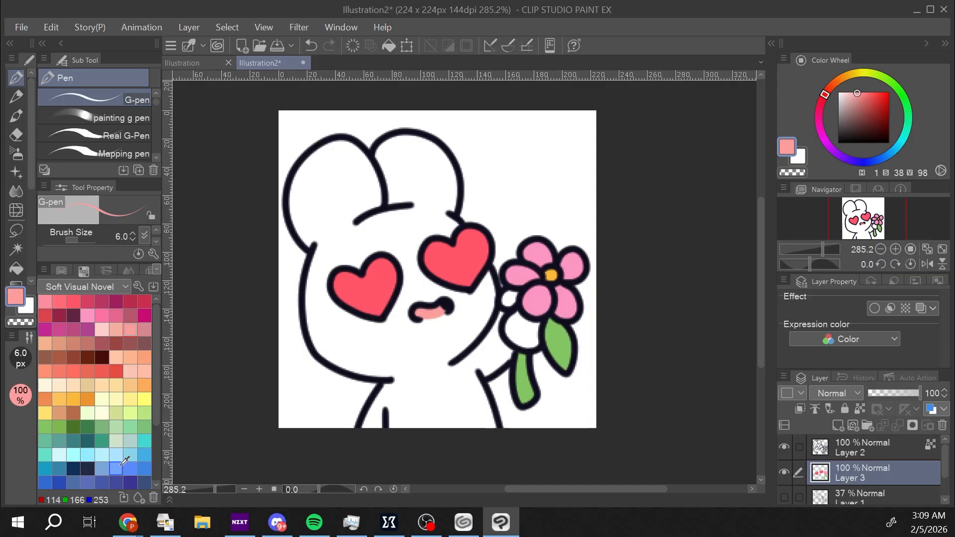
- Fill the character's ears, head, body and flower-holding hand with light blue
left_click(16, 268)
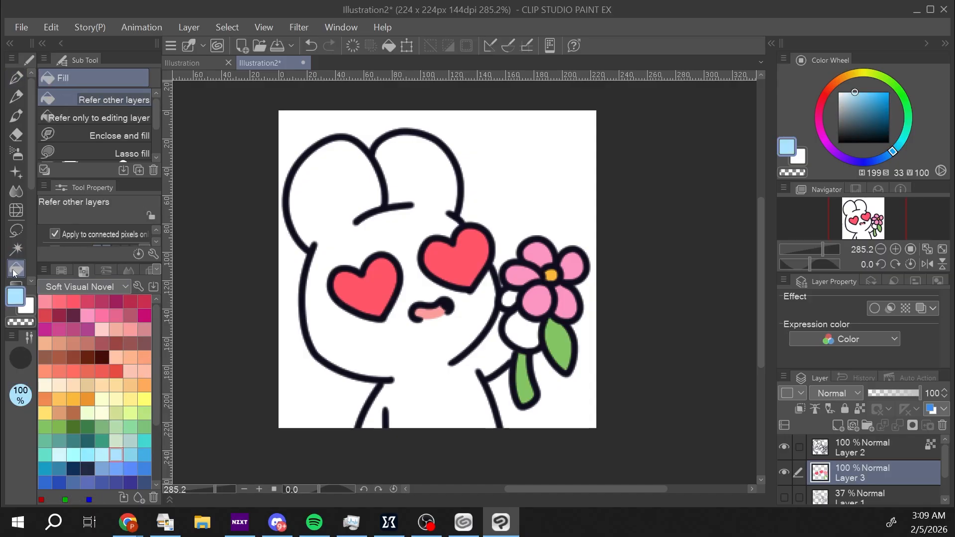
left_click(439, 181)
left_click(522, 329)
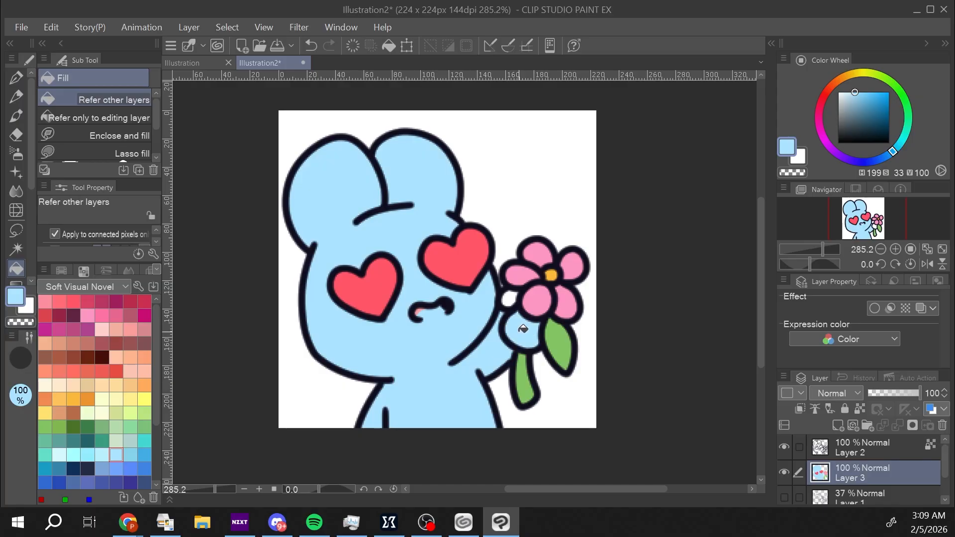
left_click(509, 298)
- Fill the character's head, ears and body with light lavender (RGB 239, 202, 254)
left_click_drag(157, 406, 154, 465)
left_click(144, 427)
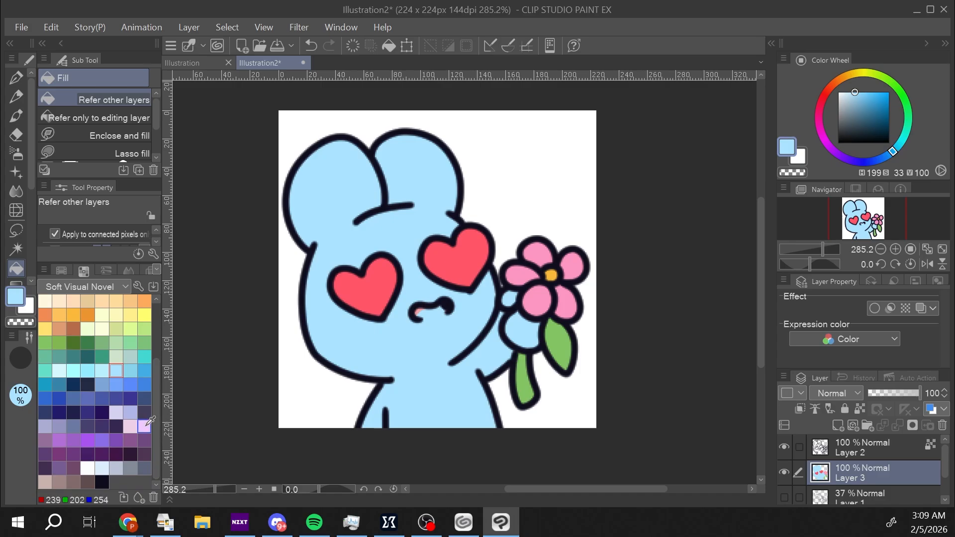
left_click(463, 332)
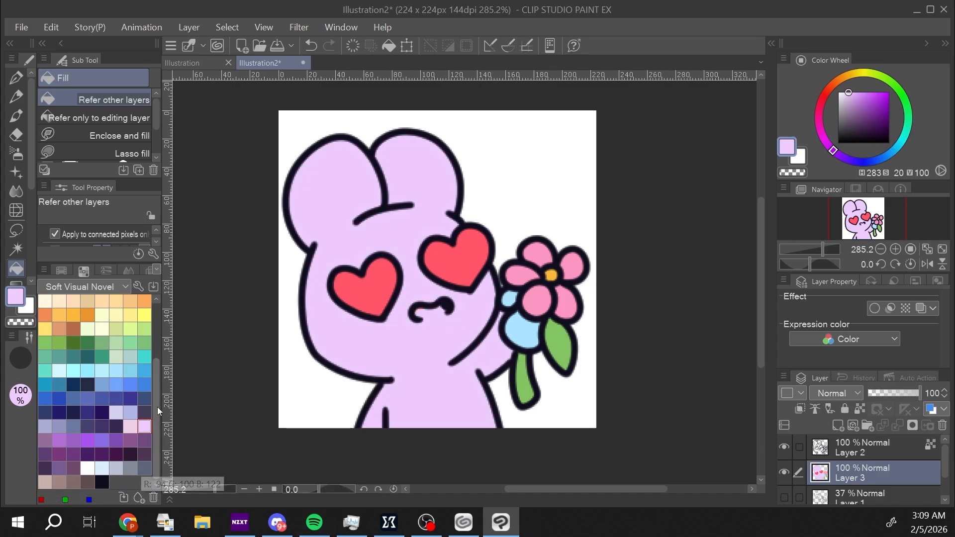
- Fill all five of the flower's petals with white
left_click_drag(158, 407, 147, 479)
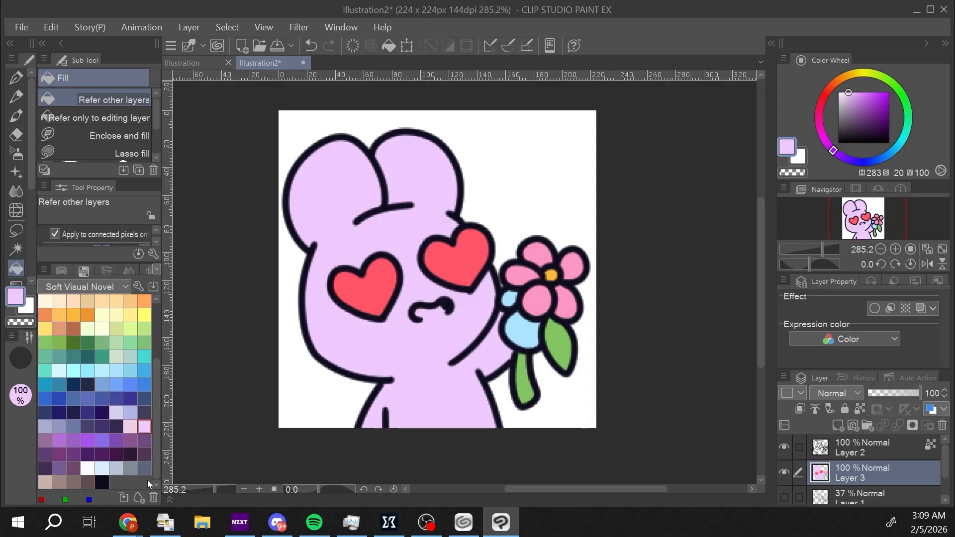
left_click_drag(155, 386, 156, 388)
left_click(87, 468)
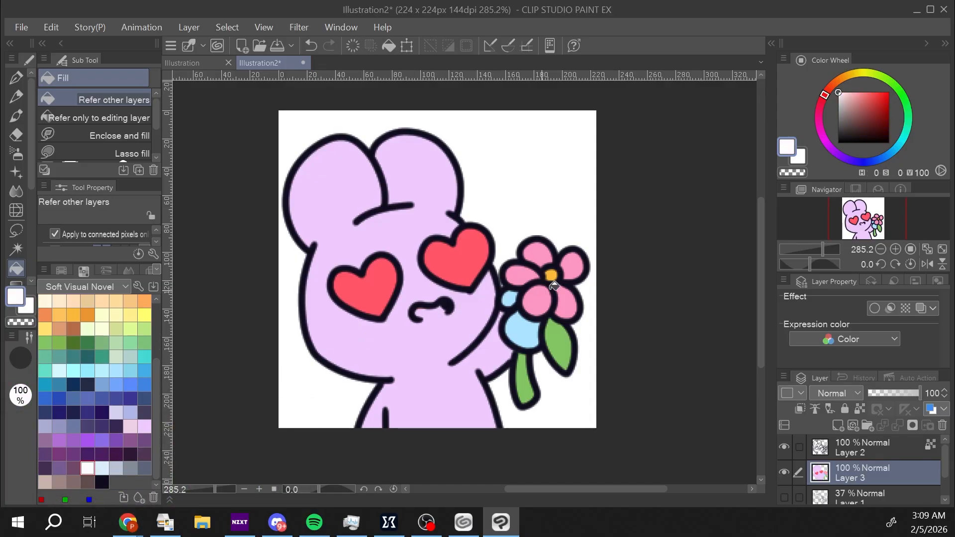
left_click(537, 299)
left_click(570, 305)
left_click(574, 263)
left_click(546, 249)
left_click(522, 274)
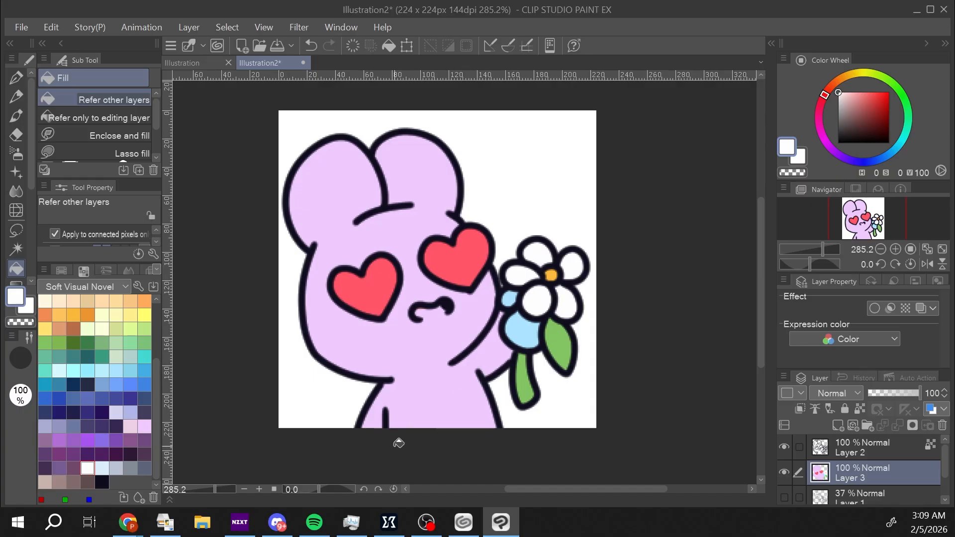
- Try pale pink (RGB 237, 208, 230) on the flower-holding hand and body, and undo the last two fills
left_click(130, 426)
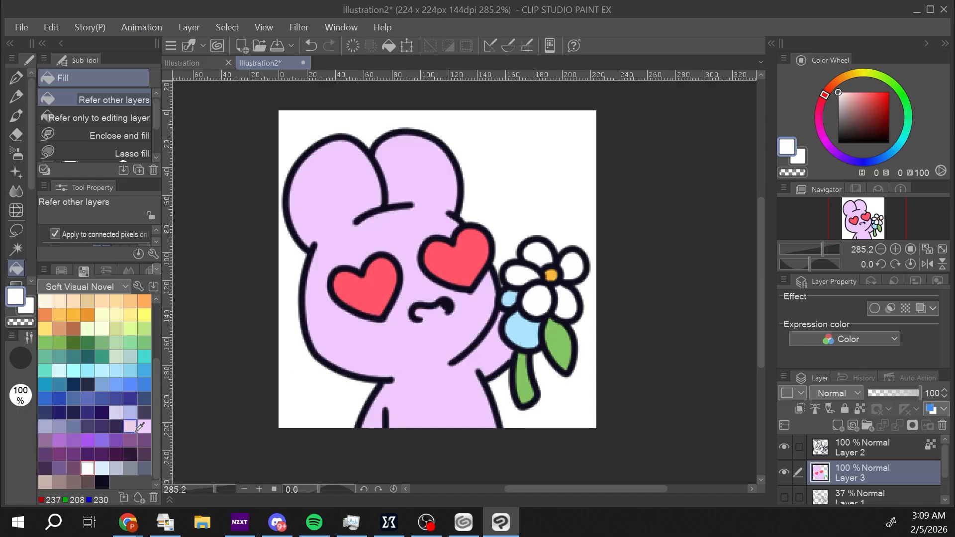
left_click(524, 334)
left_click(512, 301)
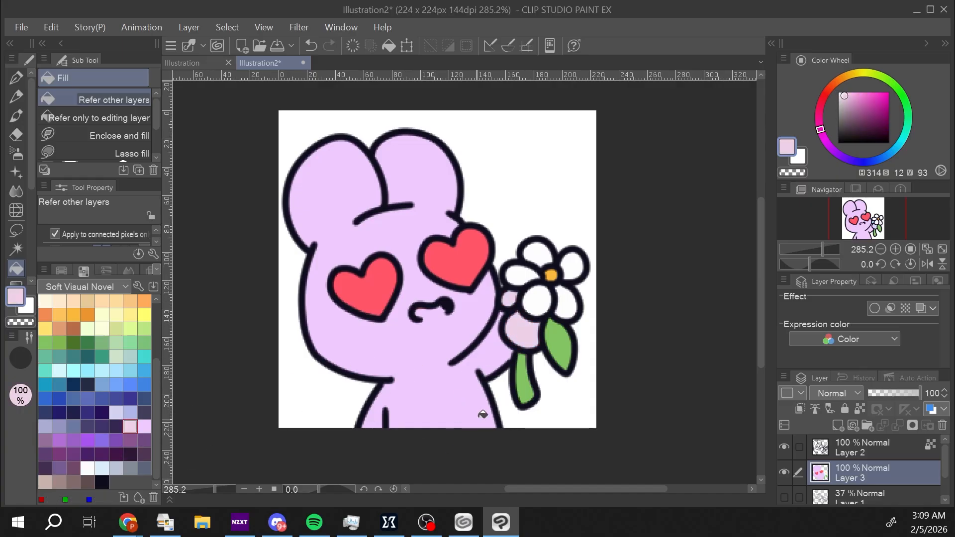
left_click(491, 350)
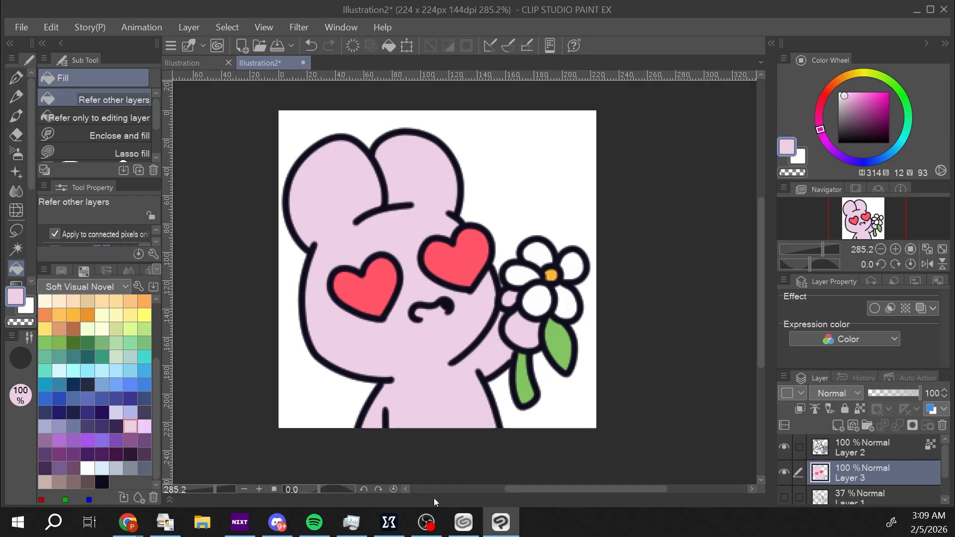
key("ctrl+z")
key("ctrl+z")
- Fill the flower-holding hand and its thumb with the same light lavender as the body
left_click(144, 426)
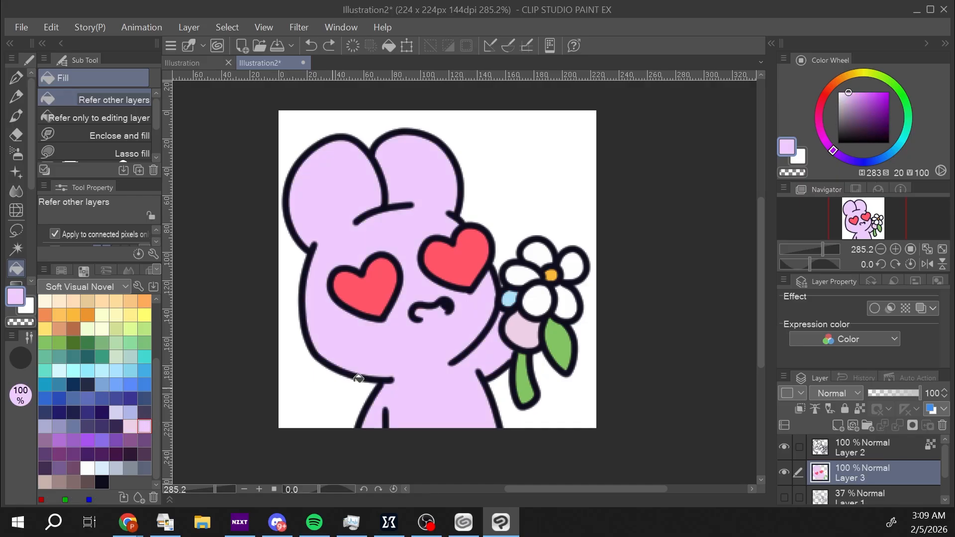
left_click(530, 328)
left_click(513, 300)
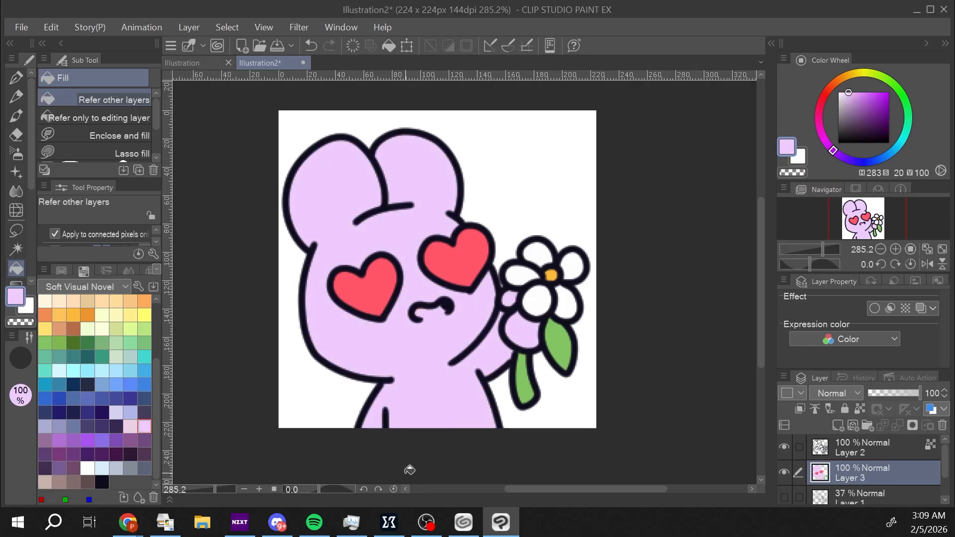
- Paint the area just under the mouth line in salmon pink again with the 6 px G-pen
key("p")
scroll(133, 320, "up", 3)
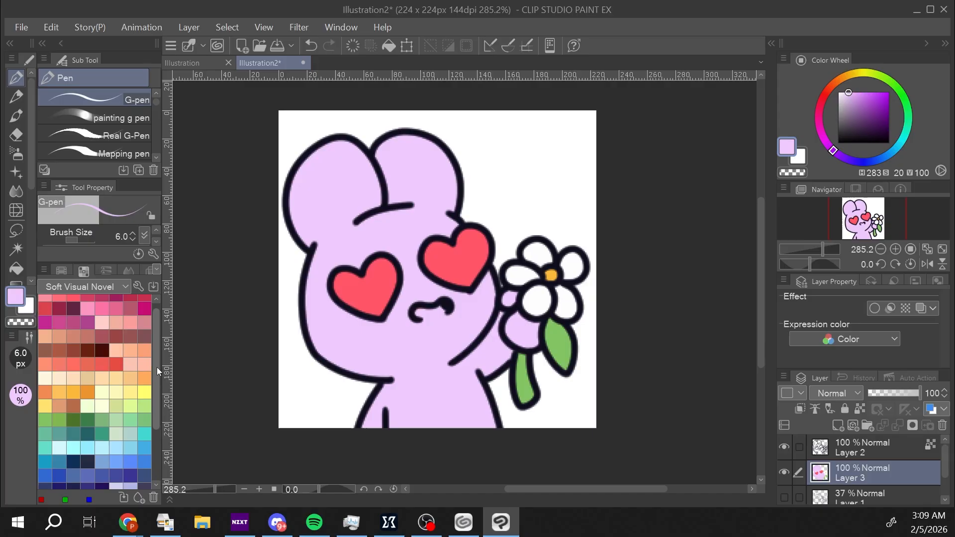
left_click(130, 323)
mouse_move(443, 307)
left_mouse_down()
mouse_move(415, 314)
mouse_move(446, 312)
mouse_move(437, 307)
left_mouse_up()
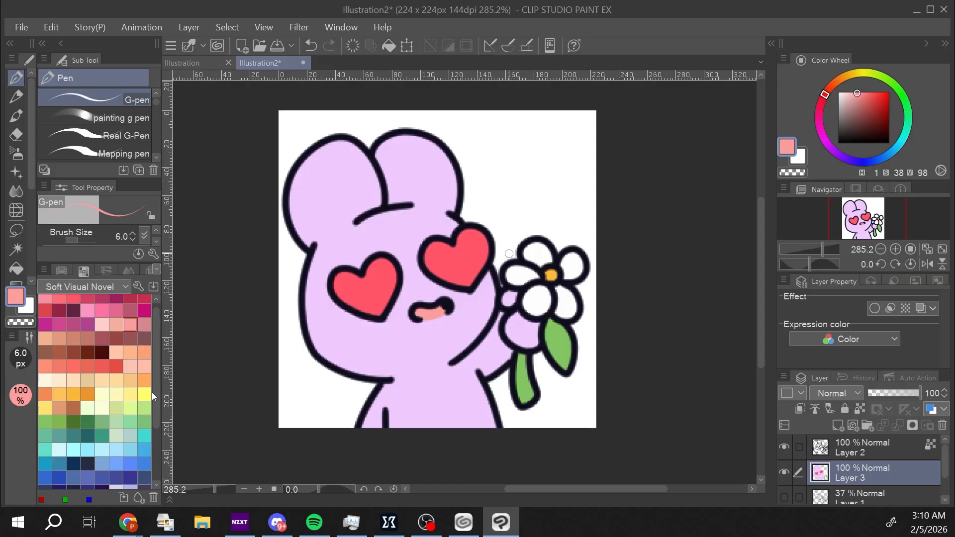
- Add a new layer above the flat colours and paint purple shadows at the base of both ears
left_click_drag(157, 393, 156, 464)
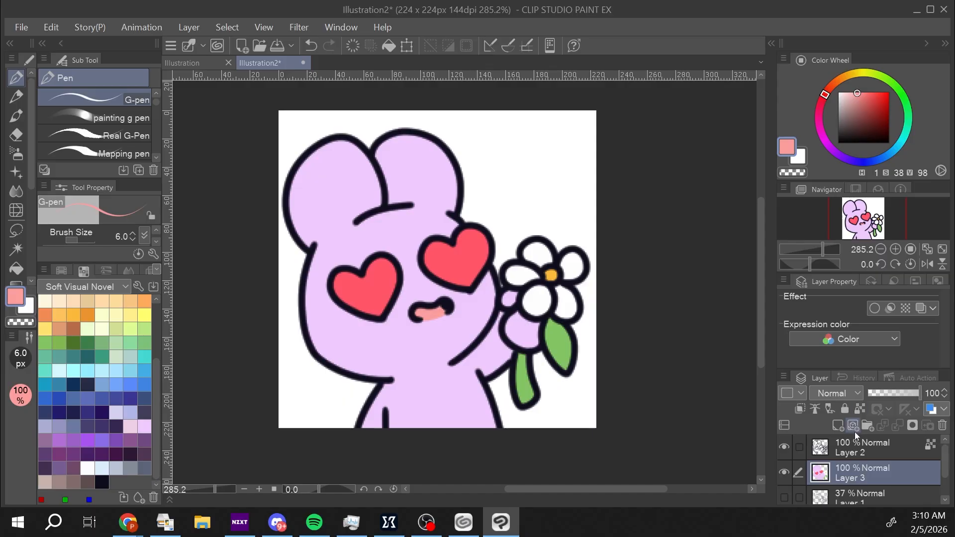
left_click(838, 425)
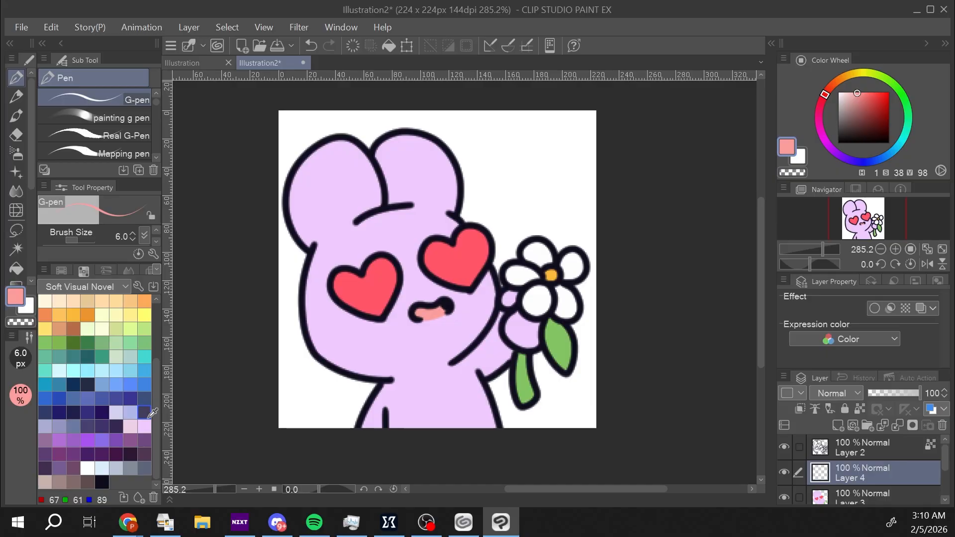
left_click(87, 440)
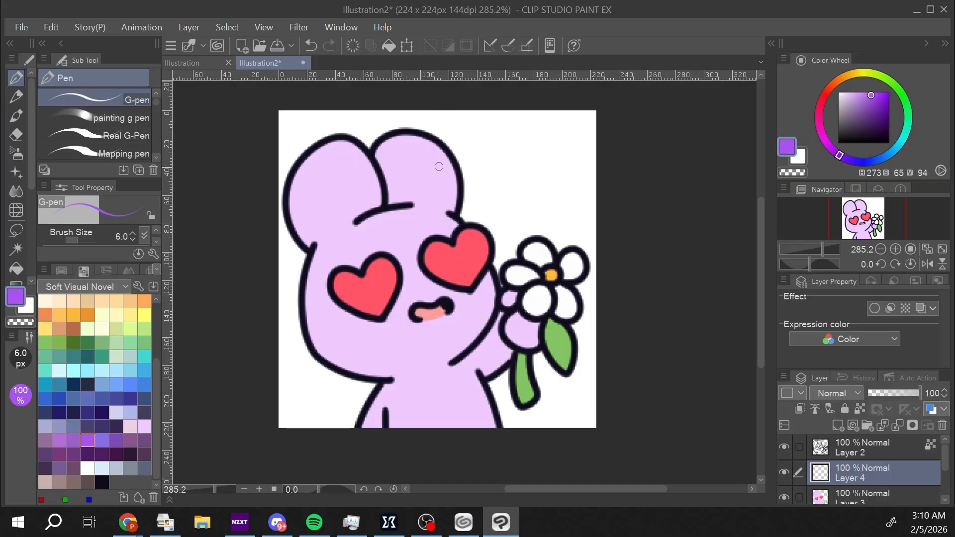
mouse_move(457, 180)
left_mouse_down()
mouse_move(447, 209)
mouse_move(450, 197)
left_mouse_up()
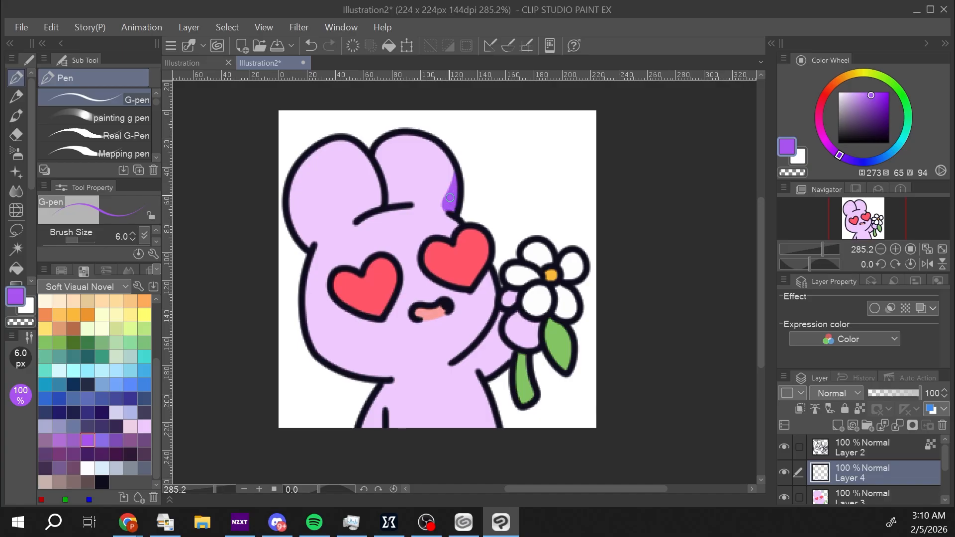
mouse_move(379, 183)
left_mouse_down()
mouse_move(373, 212)
mouse_move(388, 190)
mouse_move(393, 198)
left_mouse_up()
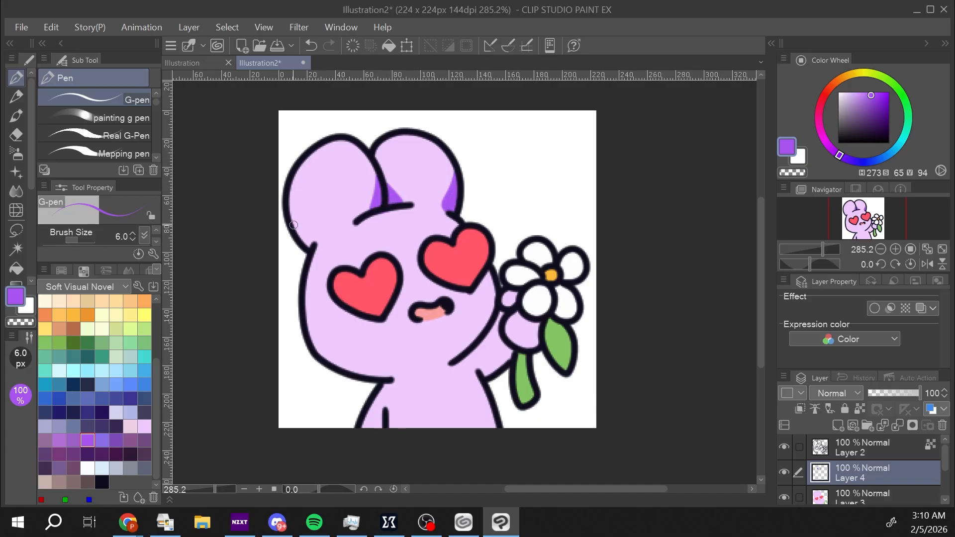
left_click_drag(293, 225, 309, 243)
- Paint purple shadows along the chin and under the head, on the hand, stem and leaf tops, and on the petals
mouse_move(493, 302)
left_mouse_down()
mouse_move(428, 357)
mouse_move(358, 369)
mouse_move(462, 362)
mouse_move(492, 311)
mouse_move(388, 372)
mouse_move(463, 346)
mouse_move(413, 376)
mouse_move(435, 371)
mouse_move(464, 349)
mouse_move(436, 363)
mouse_move(328, 363)
mouse_move(357, 367)
left_mouse_up()
mouse_move(502, 304)
left_mouse_down()
mouse_move(500, 359)
mouse_move(500, 316)
mouse_move(464, 360)
mouse_move(503, 347)
mouse_move(488, 352)
mouse_move(540, 299)
mouse_move(536, 347)
mouse_move(539, 326)
mouse_move(519, 366)
mouse_move(551, 323)
mouse_move(563, 327)
mouse_move(548, 321)
mouse_move(559, 329)
mouse_move(547, 331)
mouse_move(564, 324)
left_mouse_up()
left_click_drag(560, 280, 560, 314)
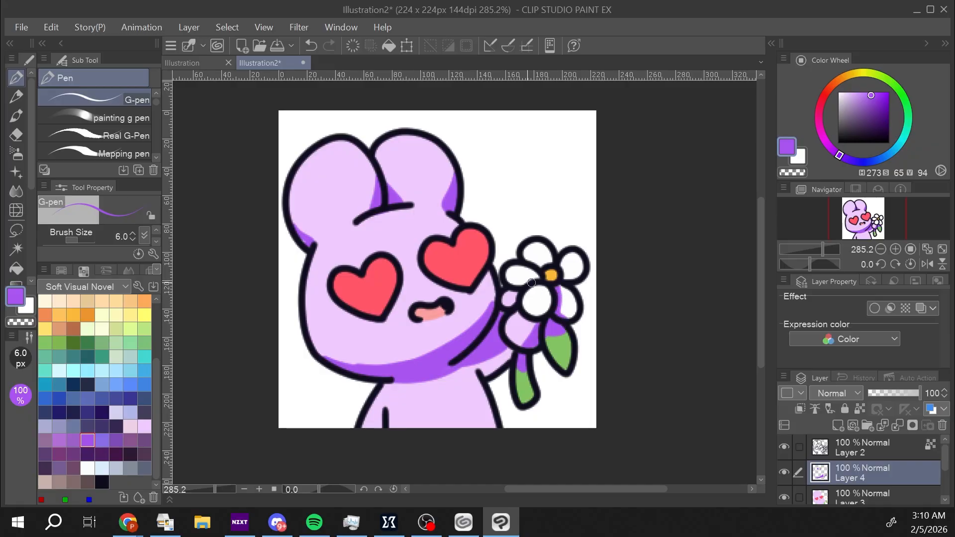
mouse_move(531, 283)
left_mouse_down()
mouse_move(506, 274)
mouse_move(537, 263)
left_mouse_up()
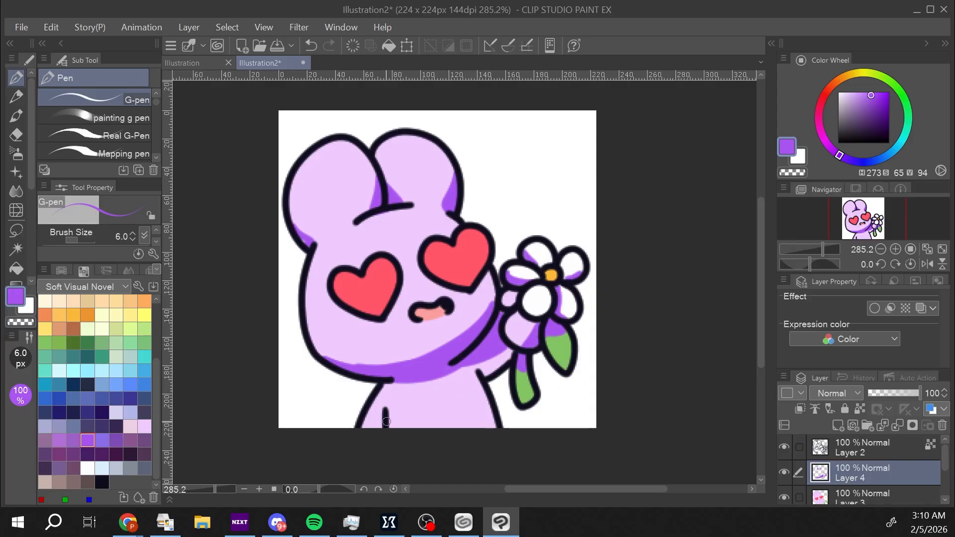
- Paint purple shadows beside the lower arm line, along the lower edges of both heart eyes, and inside the mouth
left_click_drag(378, 429, 384, 418)
mouse_move(485, 258)
left_mouse_down()
mouse_move(470, 291)
mouse_move(488, 271)
mouse_move(472, 291)
left_mouse_up()
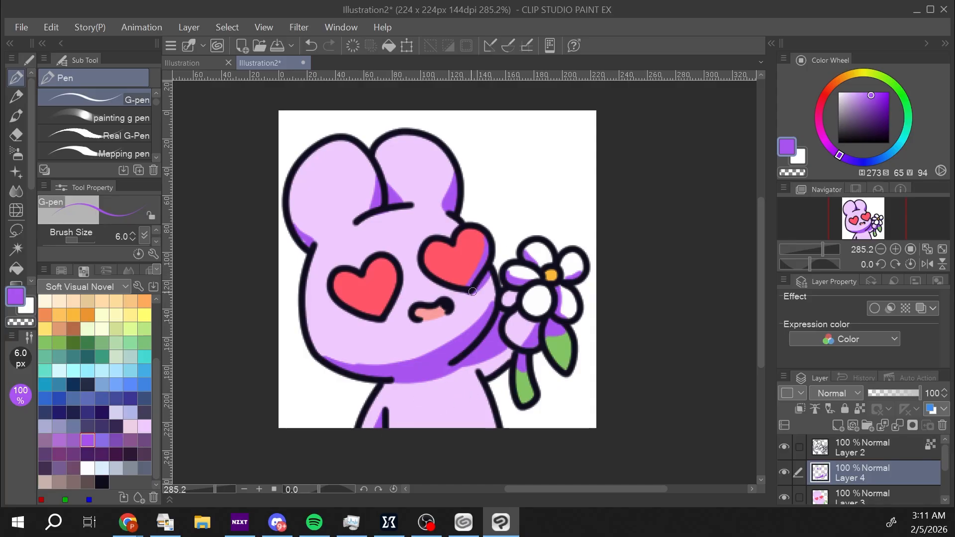
mouse_move(391, 298)
left_mouse_down()
mouse_move(364, 316)
mouse_move(384, 321)
mouse_move(400, 286)
left_mouse_up()
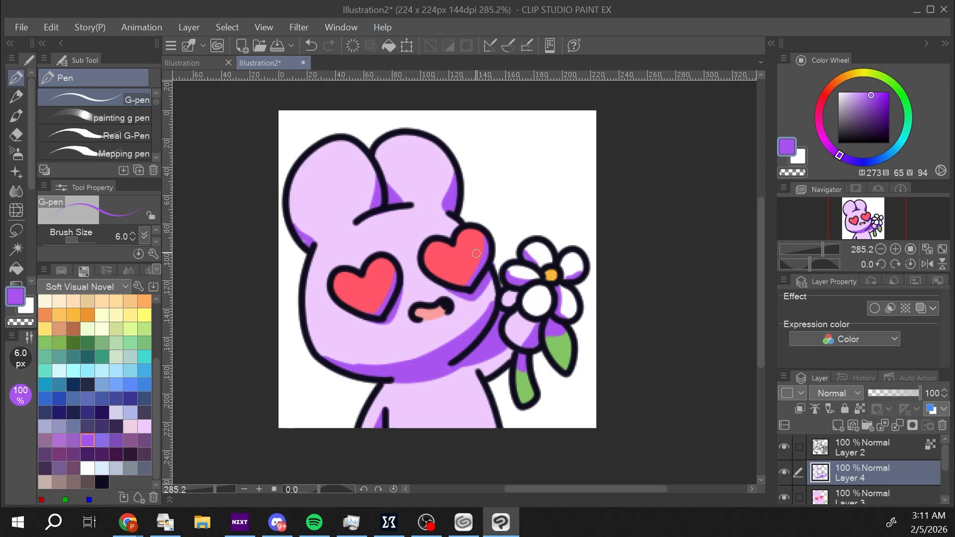
left_click_drag(417, 311, 428, 314)
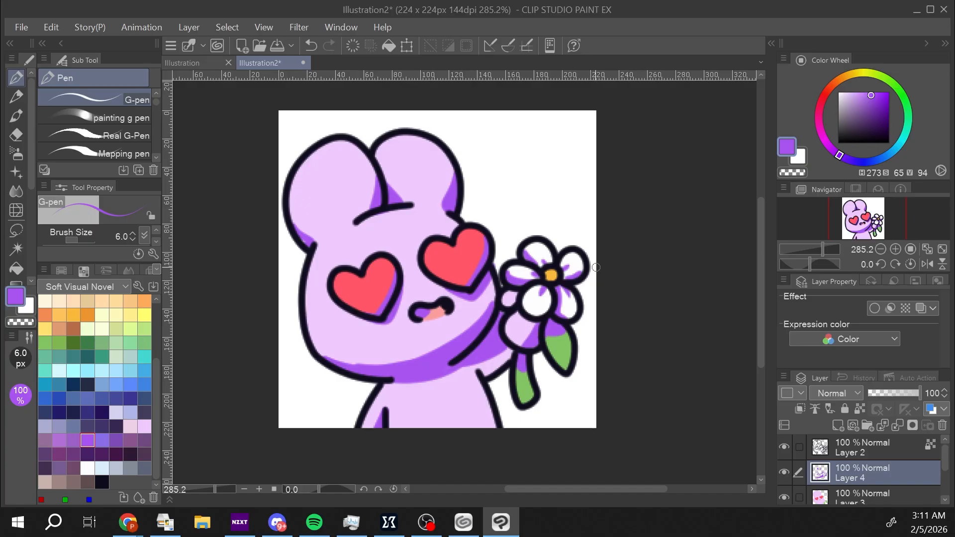
- Extend the purple shadow down the leaf and set the shading layer's opacity to 30%
left_click_drag(557, 333, 565, 359)
left_click_drag(900, 393, 888, 395)
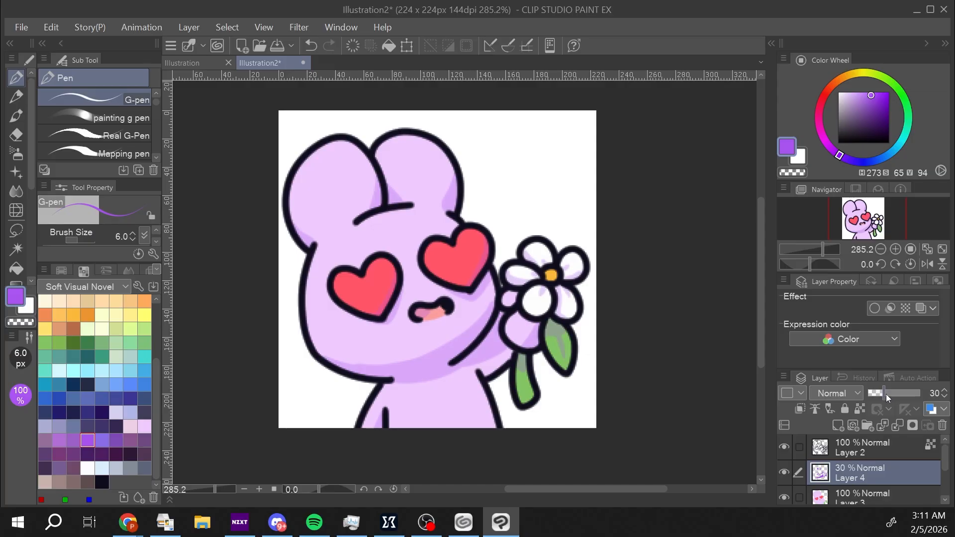
- Add a new layer above the shading and paint two white highlight dots in each heart eye
left_click(87, 468)
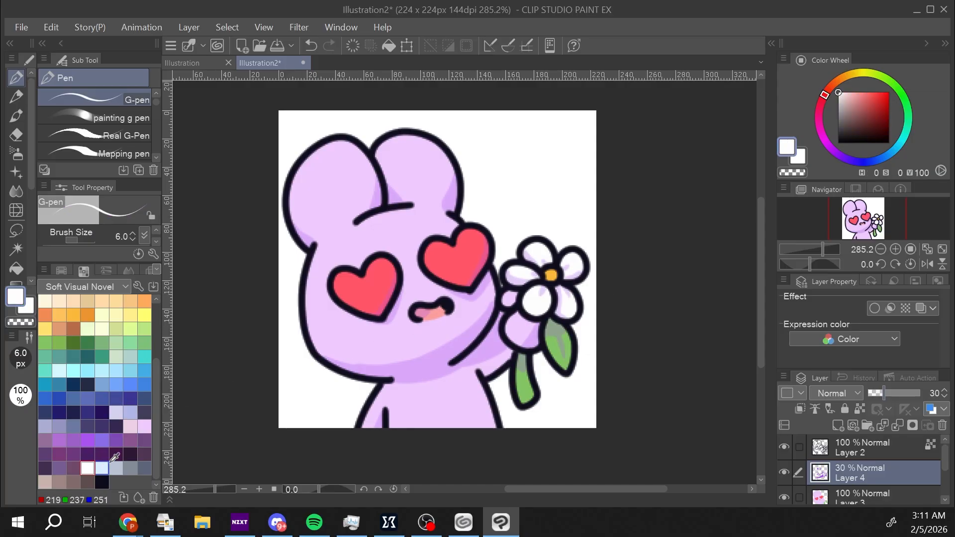
left_click(838, 426)
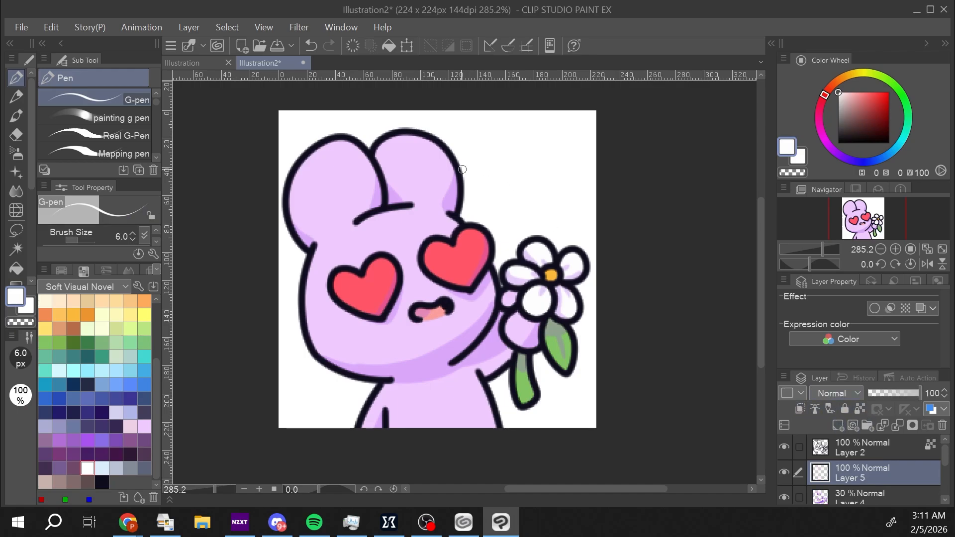
left_click_drag(470, 241, 472, 243)
left_click_drag(379, 270, 381, 272)
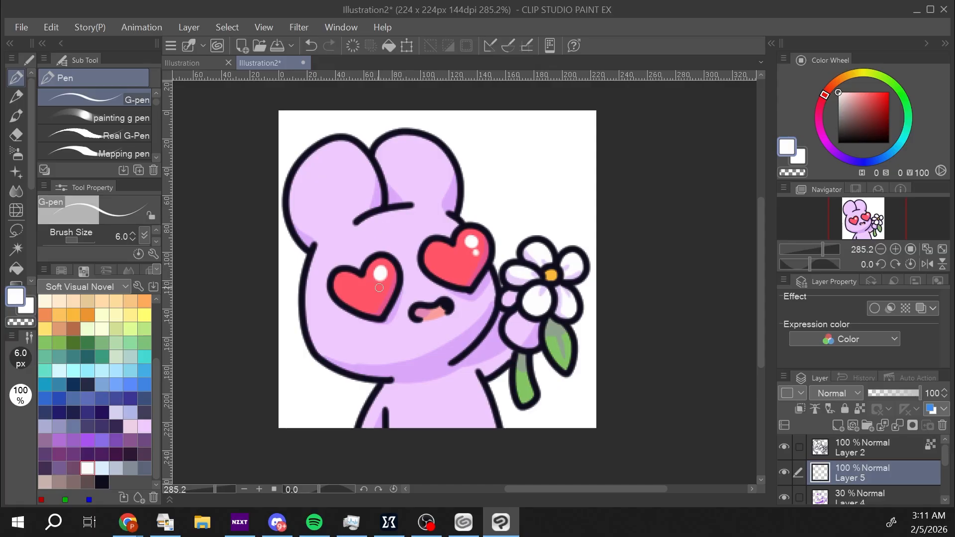
left_click(380, 288)
- Add another new layer and paint light yellow-green highlights on the flower's leaf and stem
left_click(837, 426)
left_click(131, 328)
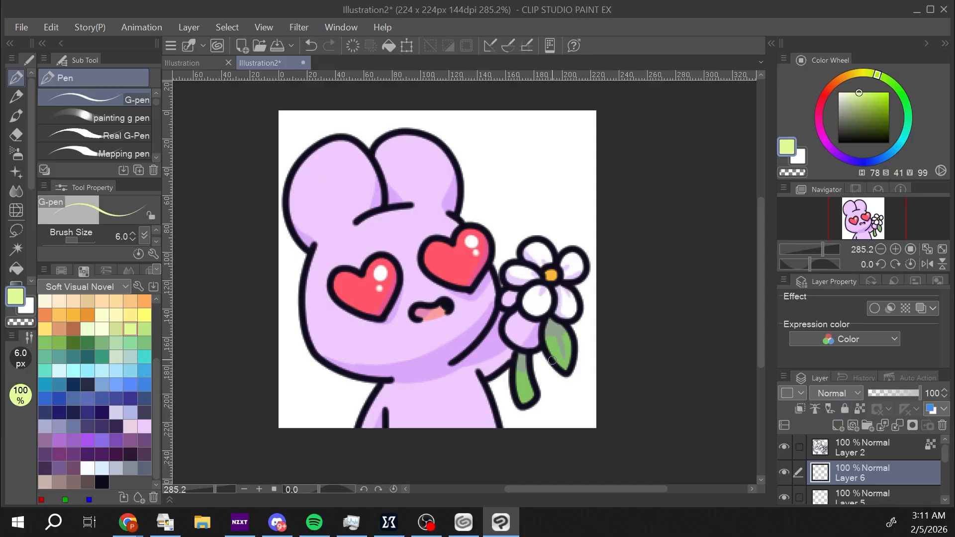
mouse_move(550, 352)
left_mouse_down()
mouse_move(571, 368)
mouse_move(564, 371)
mouse_move(573, 334)
left_mouse_up()
left_click_drag(529, 380, 530, 400)
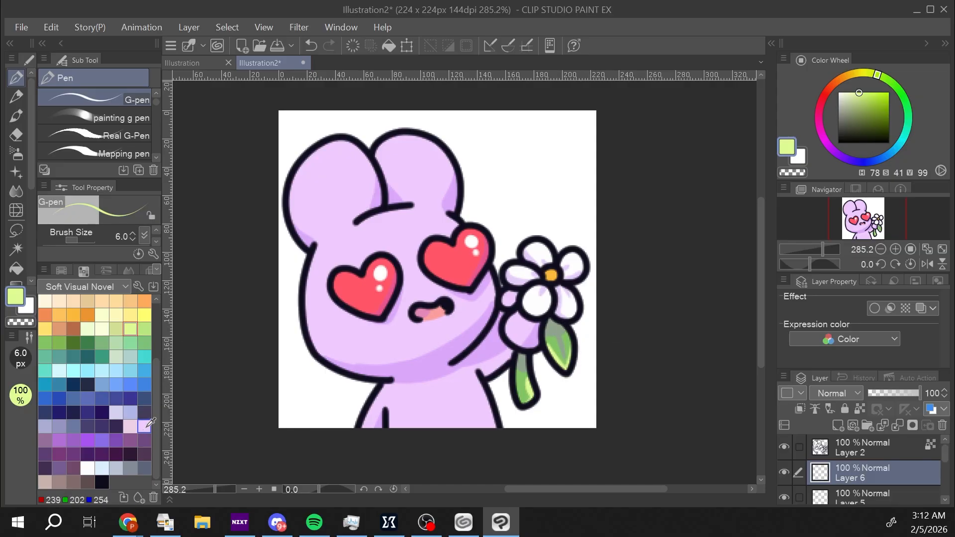
- Paint white highlight strokes under the forehead line and along the inner upper edges of both ears
left_click(91, 469)
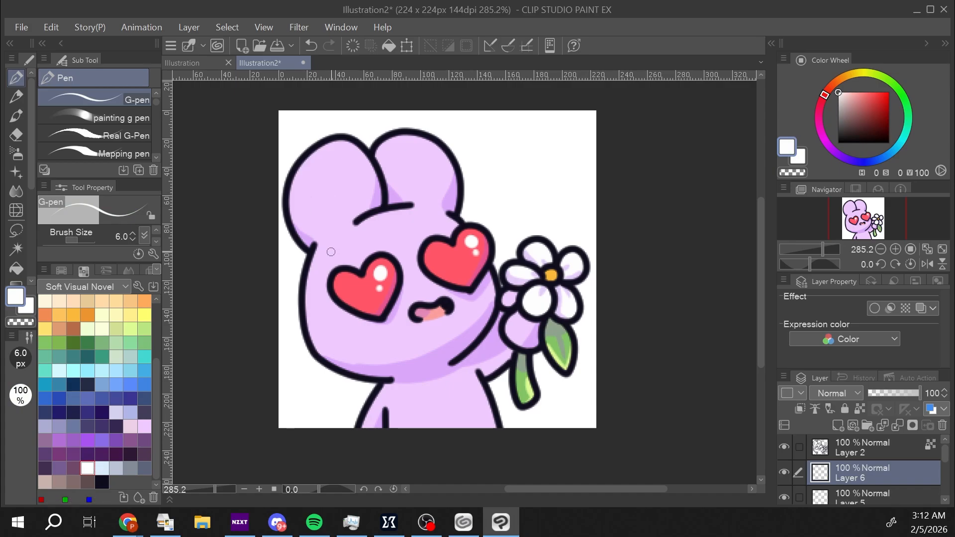
left_click_drag(414, 209, 354, 226)
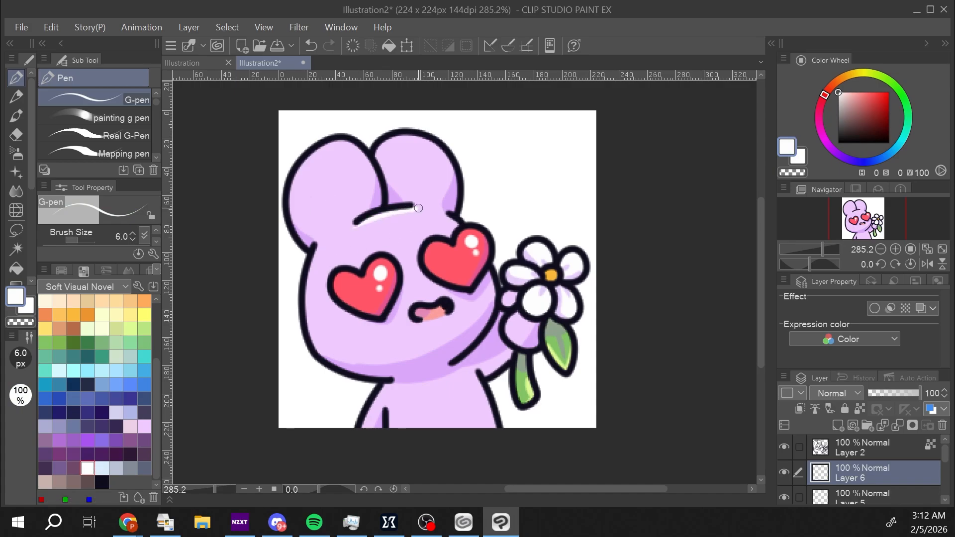
left_click_drag(417, 208, 353, 227)
mouse_move(362, 145)
left_mouse_down()
mouse_move(333, 143)
mouse_move(303, 168)
mouse_move(289, 213)
left_mouse_up()
mouse_move(379, 149)
left_mouse_down()
mouse_move(422, 138)
mouse_move(448, 165)
left_mouse_up()
- Paint white highlights along the head's outer cheek, the upper edges of the heart eyes, and the body's side edges
left_click_drag(319, 246, 315, 338)
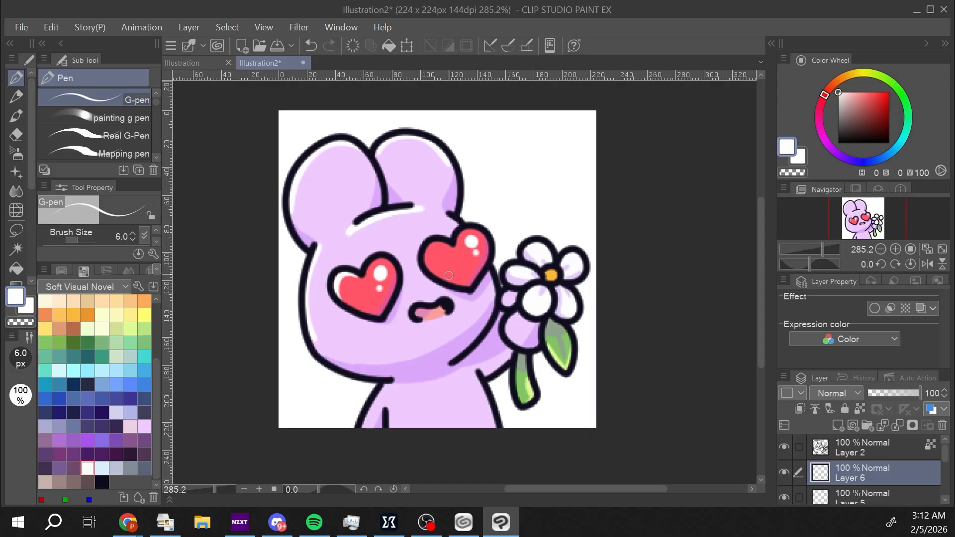
left_click_drag(446, 244, 427, 266)
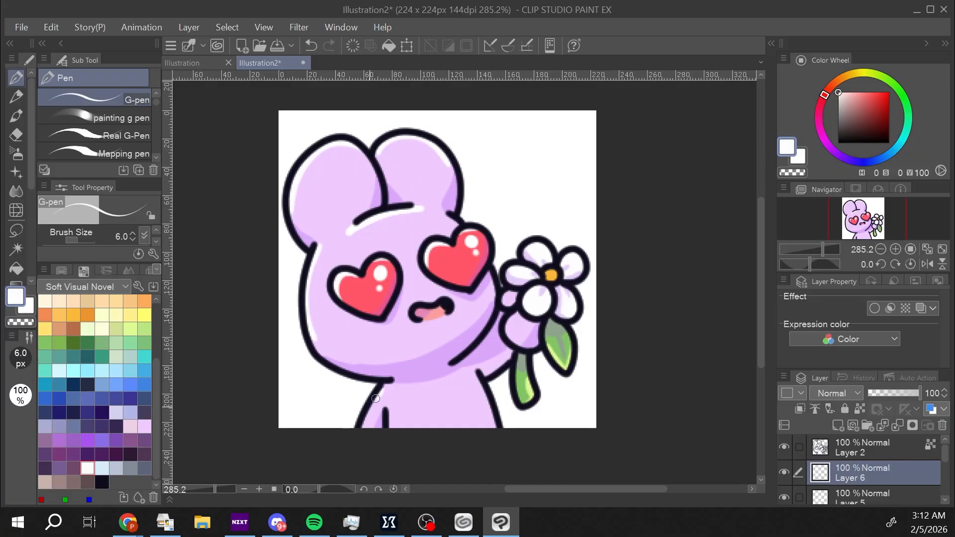
left_click_drag(478, 380, 491, 419)
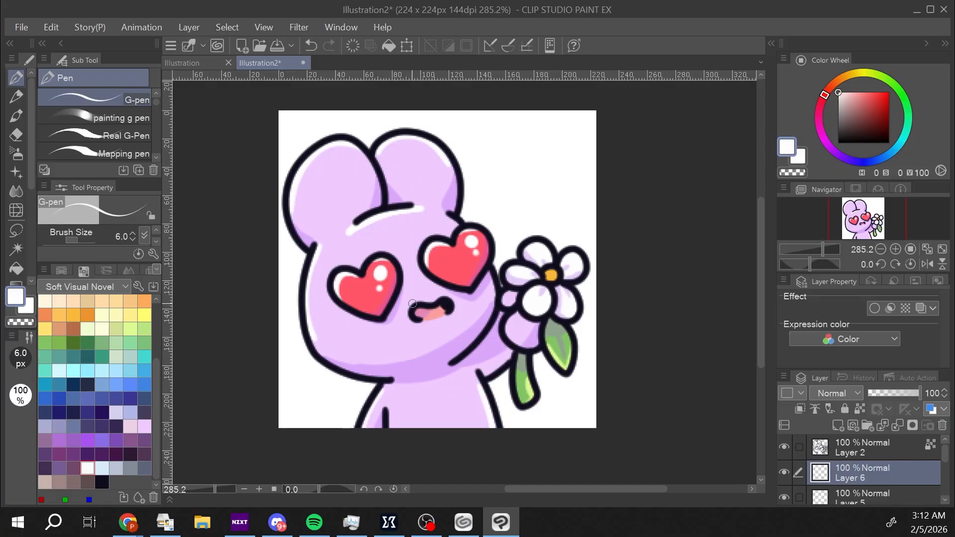
- Paint very pale lilac patches (H 283, S 9, V 100) around the mouth, on the belly and inside both ears
left_click(145, 440)
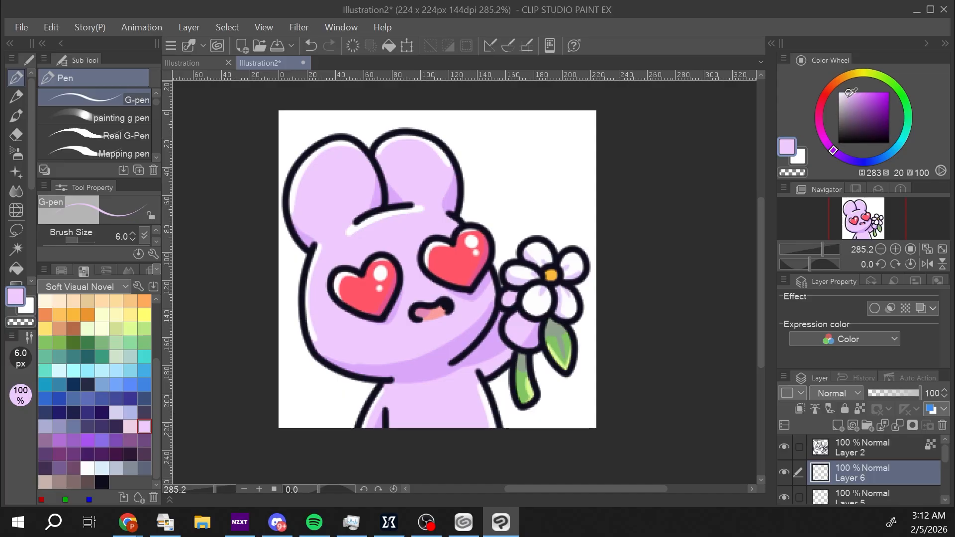
left_click(144, 426)
left_click_drag(844, 91, 842, 79)
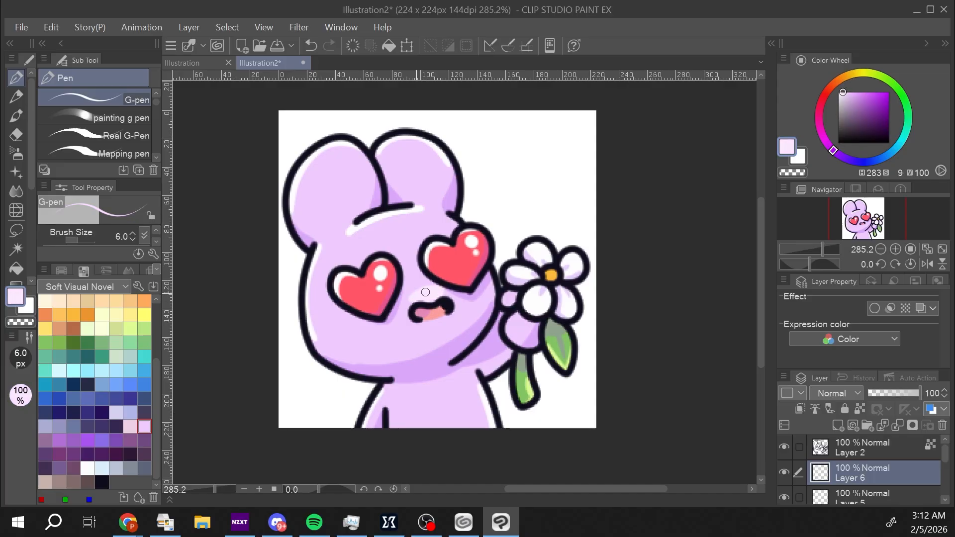
mouse_move(405, 321)
left_mouse_down()
mouse_move(424, 329)
mouse_move(409, 320)
mouse_move(454, 303)
left_mouse_up()
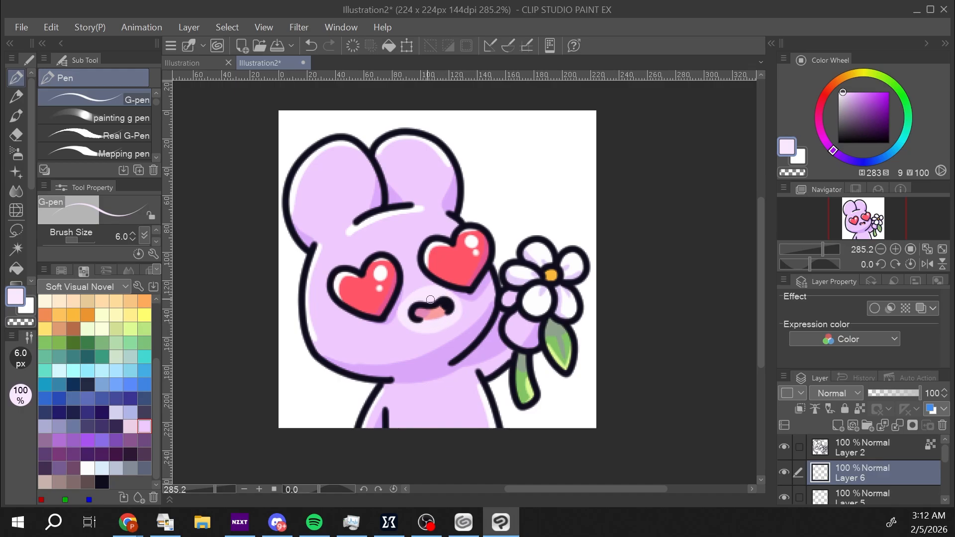
mouse_move(477, 430)
left_mouse_down()
mouse_move(480, 411)
mouse_move(406, 428)
mouse_move(443, 407)
mouse_move(449, 426)
mouse_move(460, 417)
mouse_move(469, 428)
mouse_move(447, 428)
left_mouse_up()
mouse_move(341, 193)
left_mouse_down()
mouse_move(338, 209)
mouse_move(342, 200)
left_mouse_up()
left_click_drag(422, 191, 427, 172)
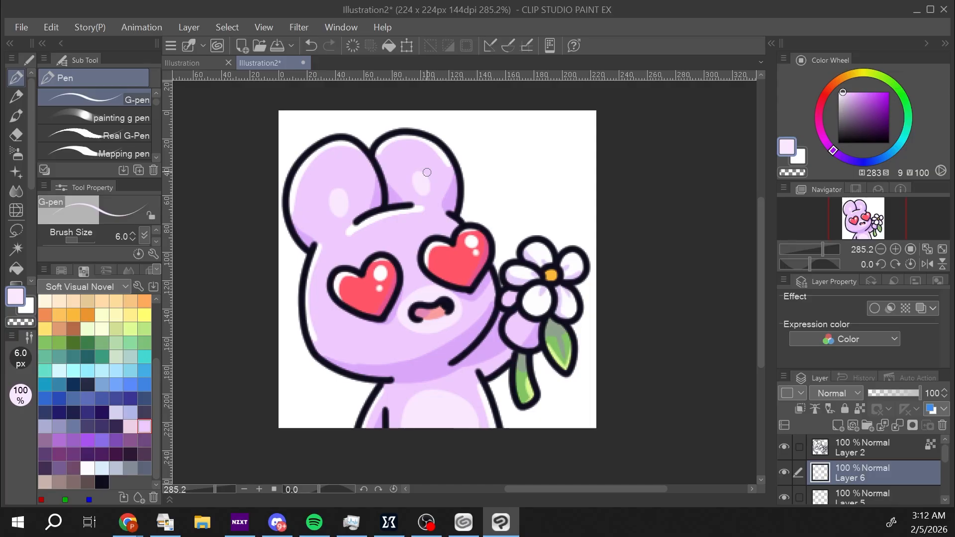
- On the transparency-locked line art layer (Layer 2), recolour the outlines of both heart eyes crimson (H 331, S 81, V 62)
left_click(875, 446)
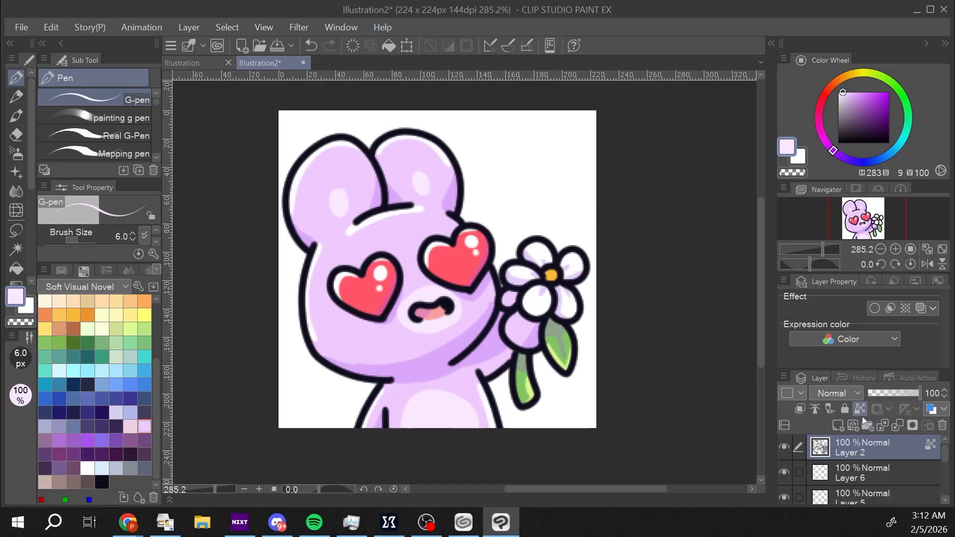
scroll(155, 390, "up", 5)
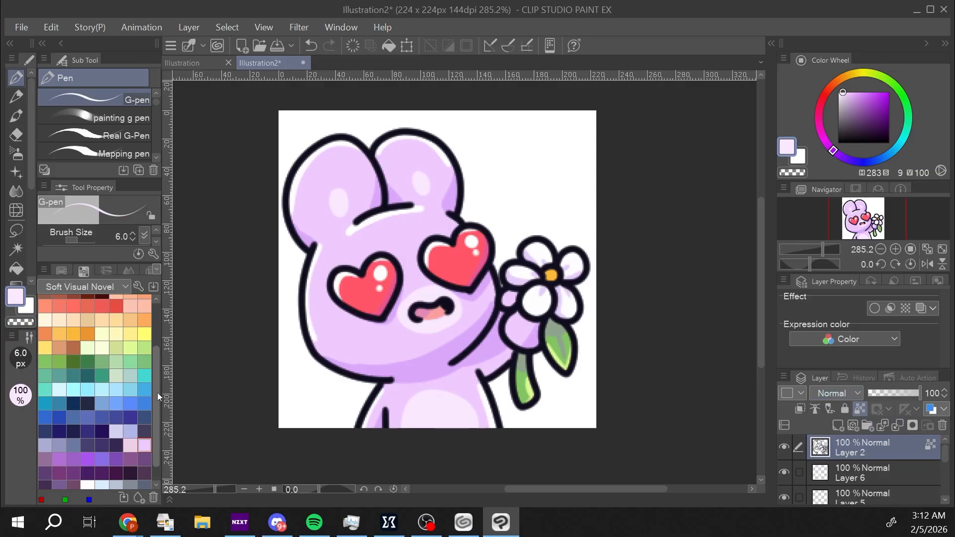
left_click(116, 301)
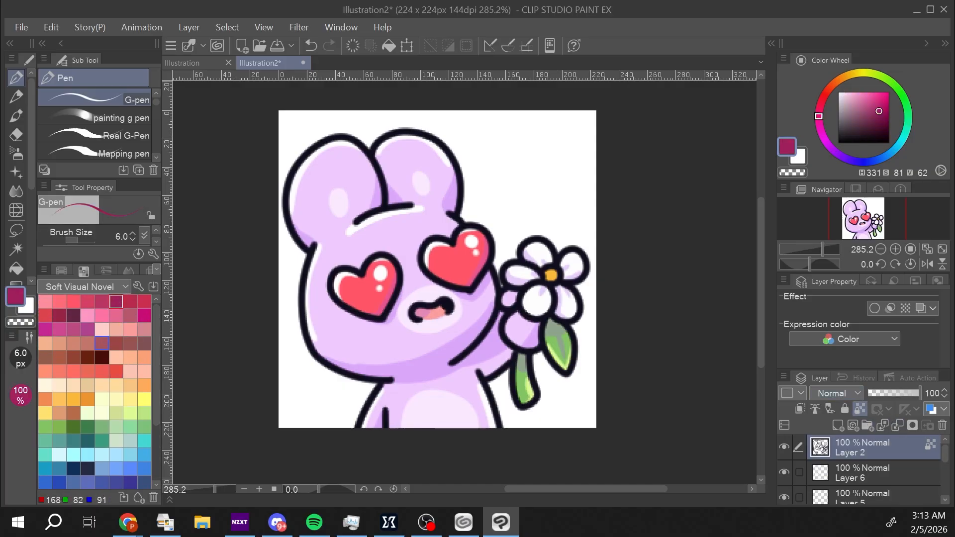
mouse_move(339, 265)
left_mouse_down()
mouse_move(326, 286)
mouse_move(343, 261)
mouse_move(332, 308)
mouse_move(354, 268)
mouse_move(344, 309)
mouse_move(362, 267)
mouse_move(355, 314)
mouse_move(383, 248)
mouse_move(367, 299)
mouse_move(388, 257)
mouse_move(377, 299)
mouse_move(395, 262)
mouse_move(392, 303)
left_mouse_up()
left_click_drag(397, 252, 377, 323)
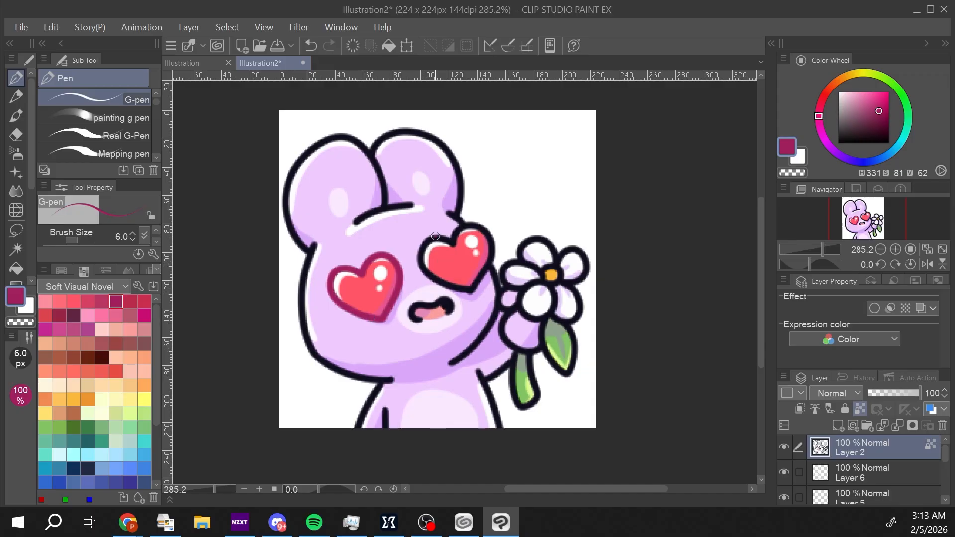
mouse_move(436, 237)
left_mouse_down()
mouse_move(431, 257)
mouse_move(442, 240)
mouse_move(458, 247)
mouse_move(472, 225)
mouse_move(451, 244)
mouse_move(472, 222)
mouse_move(454, 240)
mouse_move(430, 239)
mouse_move(418, 259)
mouse_move(447, 286)
mouse_move(472, 291)
mouse_move(479, 226)
left_mouse_up()
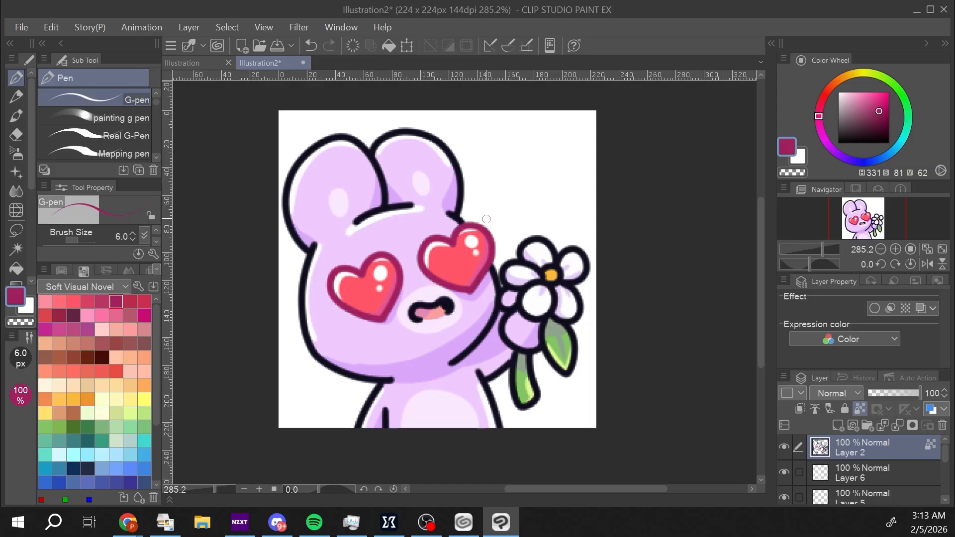
- Recolour the outlines of the flower's leaf and stem dark green (H 92, S 65, V 45)
left_click(73, 427)
mouse_move(567, 377)
left_mouse_down()
mouse_move(571, 329)
mouse_move(541, 331)
mouse_move(548, 325)
mouse_move(538, 329)
mouse_move(566, 373)
mouse_move(547, 337)
mouse_move(563, 369)
mouse_move(545, 351)
mouse_move(572, 375)
mouse_move(523, 410)
mouse_move(535, 377)
mouse_move(529, 359)
mouse_move(534, 389)
mouse_move(525, 408)
mouse_move(512, 377)
mouse_move(516, 397)
left_mouse_up()
left_click_drag(516, 357, 515, 379)
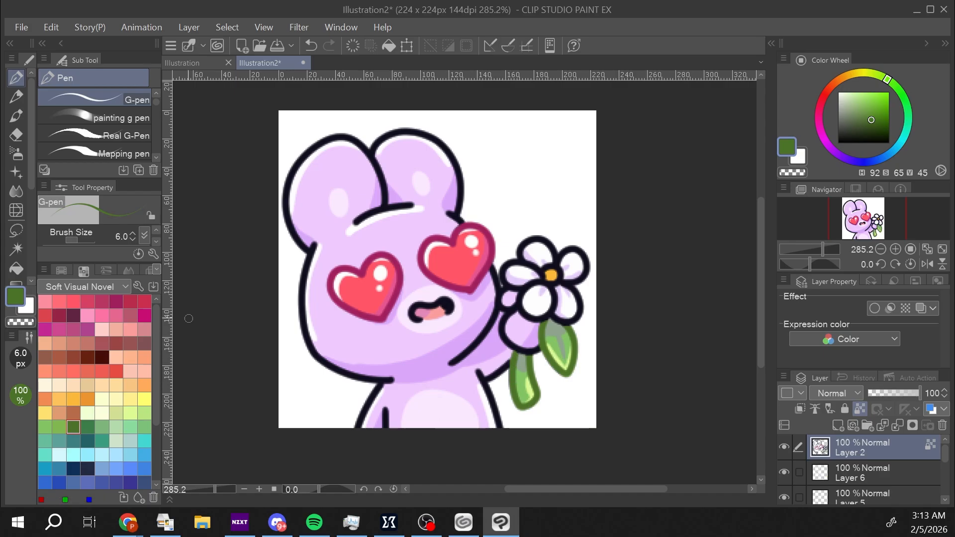
- Try magenta (H 318, S 61, V 68) on the outlines of the head, ears, forehead, body, arm and hand
left_click(88, 329)
mouse_move(316, 242)
left_mouse_down()
mouse_move(302, 271)
mouse_move(305, 340)
mouse_move(316, 365)
mouse_move(330, 364)
mouse_move(322, 357)
mouse_move(398, 383)
mouse_move(330, 370)
mouse_move(373, 376)
mouse_move(353, 378)
mouse_move(364, 410)
mouse_move(379, 386)
mouse_move(386, 409)
left_mouse_up()
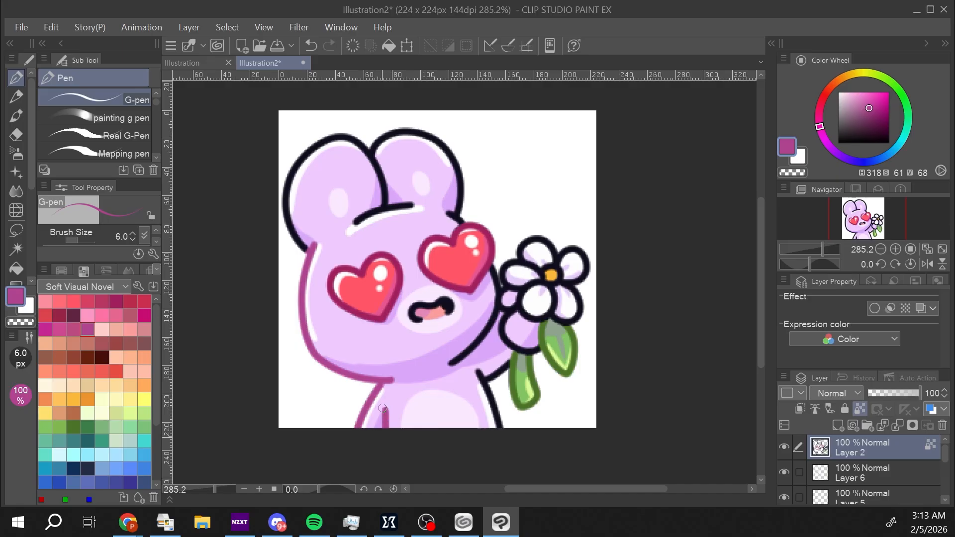
mouse_move(357, 222)
left_mouse_down()
mouse_move(406, 207)
mouse_move(365, 216)
mouse_move(404, 204)
mouse_move(369, 214)
mouse_move(396, 202)
mouse_move(381, 199)
mouse_move(389, 164)
mouse_move(385, 211)
mouse_move(378, 163)
mouse_move(367, 155)
mouse_move(380, 177)
mouse_move(368, 139)
mouse_move(378, 154)
mouse_move(386, 131)
mouse_move(370, 155)
mouse_move(354, 150)
mouse_move(358, 137)
mouse_move(327, 155)
mouse_move(345, 133)
mouse_move(311, 163)
mouse_move(320, 143)
mouse_move(286, 211)
left_mouse_up()
mouse_move(329, 132)
left_mouse_down()
mouse_move(291, 176)
mouse_move(304, 168)
mouse_move(287, 226)
mouse_move(294, 246)
mouse_move(294, 218)
mouse_move(313, 251)
left_mouse_up()
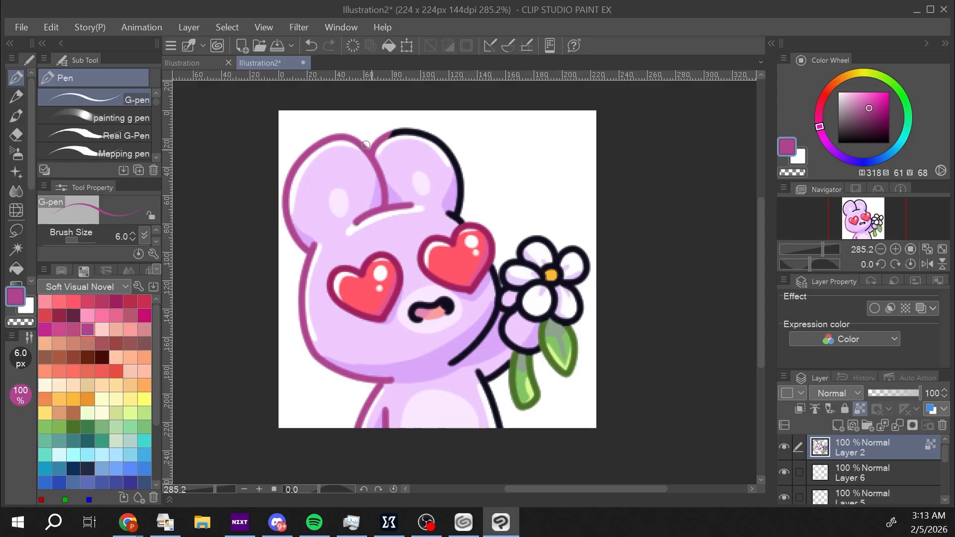
mouse_move(368, 142)
left_mouse_down()
mouse_move(389, 143)
mouse_move(400, 125)
mouse_move(429, 144)
mouse_move(426, 130)
mouse_move(456, 173)
mouse_move(452, 210)
mouse_move(460, 201)
mouse_move(448, 147)
mouse_move(462, 195)
mouse_move(449, 205)
mouse_move(460, 222)
left_mouse_up()
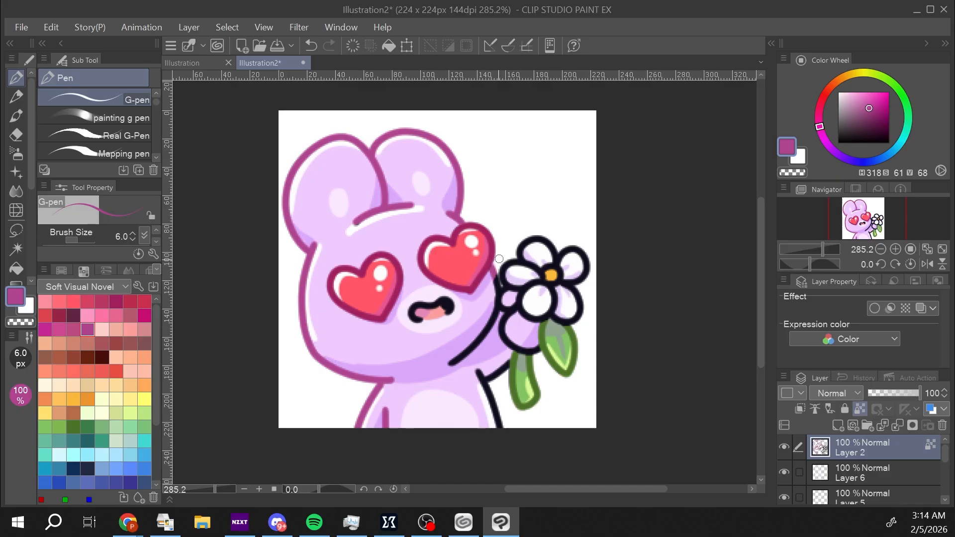
mouse_move(494, 273)
left_mouse_down()
mouse_move(495, 278)
mouse_move(490, 326)
mouse_move(443, 372)
mouse_move(474, 349)
left_mouse_up()
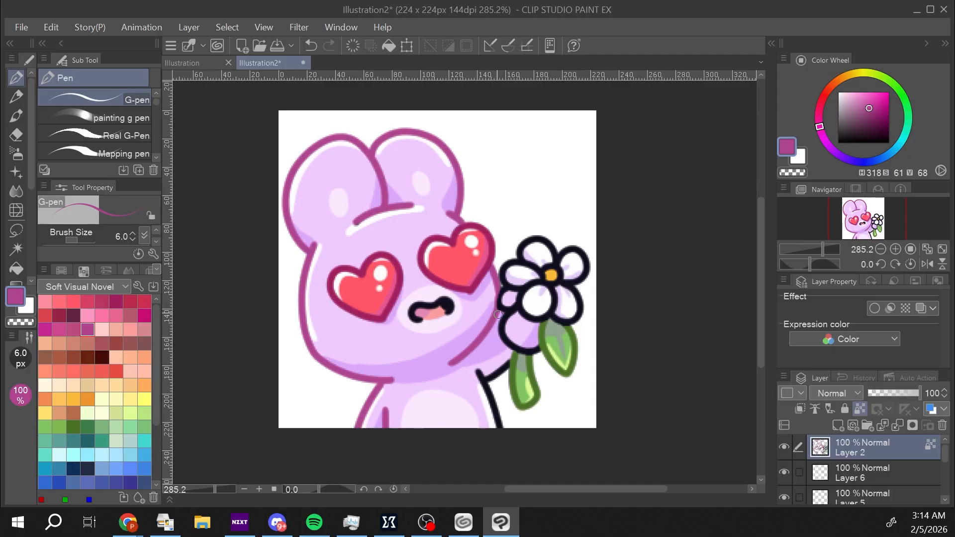
mouse_move(477, 368)
left_mouse_down()
mouse_move(489, 414)
mouse_move(488, 366)
mouse_move(502, 438)
mouse_move(504, 372)
left_mouse_up()
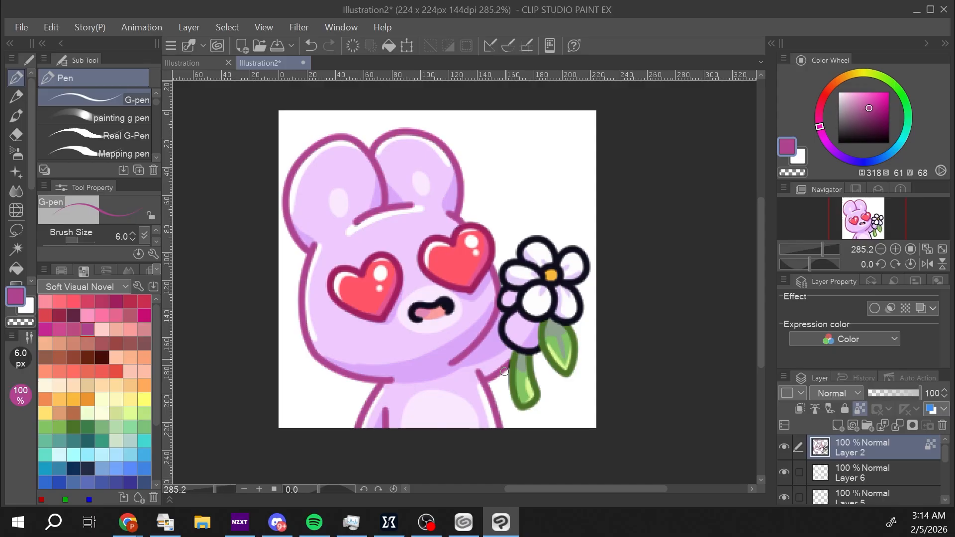
mouse_move(502, 331)
left_mouse_down()
mouse_move(498, 298)
mouse_move(517, 323)
mouse_move(497, 330)
mouse_move(504, 346)
mouse_move(510, 333)
mouse_move(517, 353)
mouse_move(536, 353)
mouse_move(519, 337)
left_mouse_up()
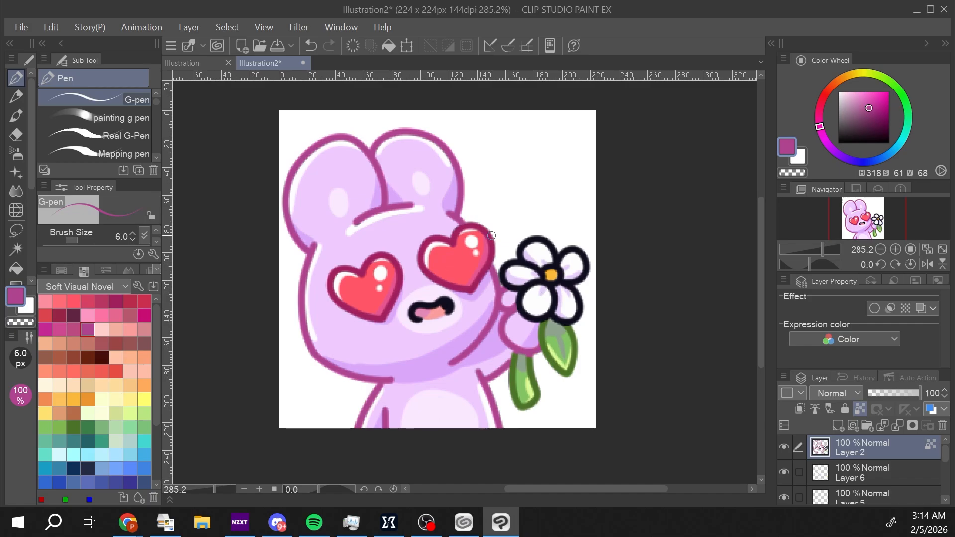
- Recolour the outlines of the head's cheeks and chin, the body and the raised arm dark plum (H 329, S 61, V 38)
left_click(116, 302)
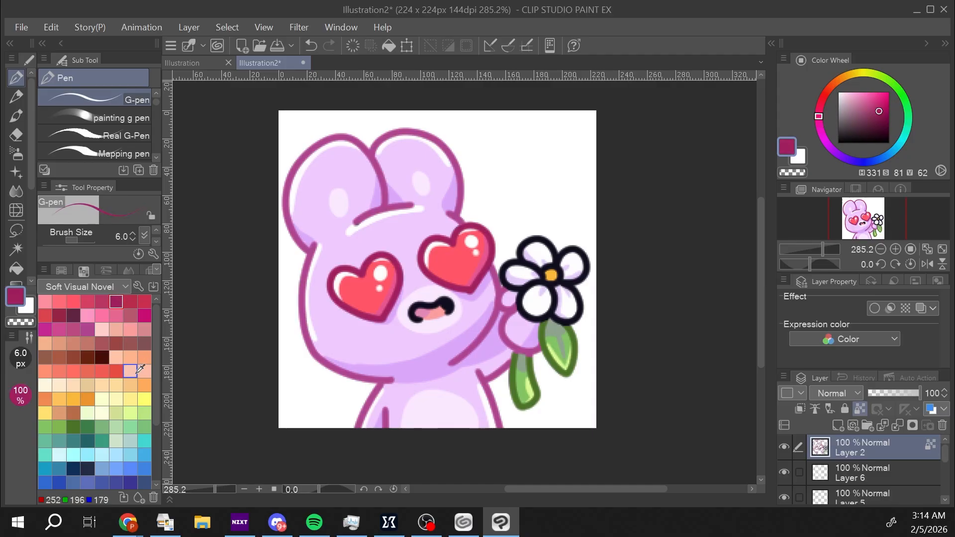
left_click(74, 315)
mouse_move(315, 244)
left_mouse_down()
mouse_move(299, 271)
mouse_move(302, 343)
mouse_move(310, 355)
mouse_move(316, 342)
mouse_move(338, 393)
mouse_move(359, 382)
left_mouse_up()
mouse_move(353, 425)
left_mouse_down()
mouse_move(394, 380)
mouse_move(371, 380)
mouse_move(386, 428)
left_mouse_up()
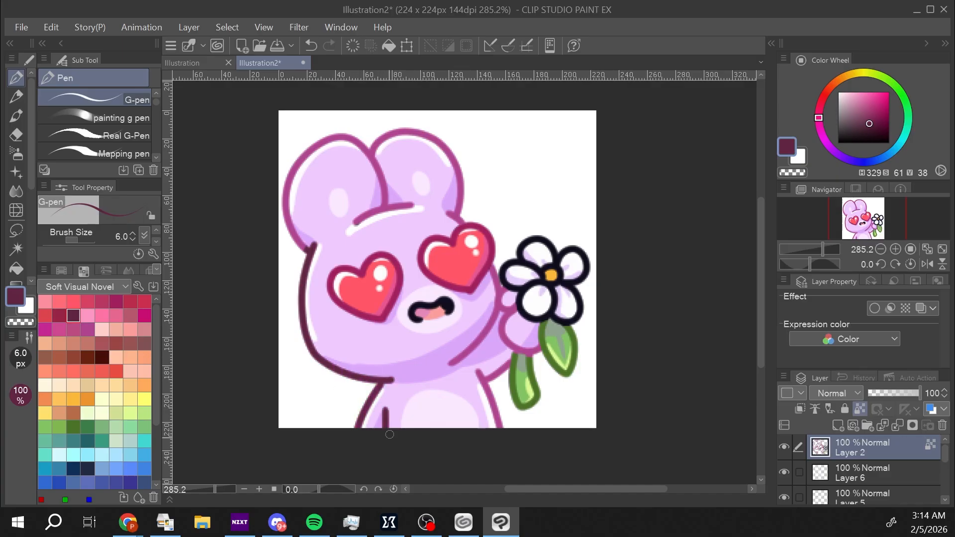
mouse_move(451, 364)
left_mouse_down()
mouse_move(479, 338)
mouse_move(492, 305)
left_mouse_up()
mouse_move(481, 342)
left_mouse_down()
mouse_move(498, 307)
mouse_move(514, 315)
mouse_move(512, 301)
mouse_move(507, 341)
left_mouse_up()
left_click_drag(488, 380, 493, 375)
left_click_drag(506, 334, 509, 344)
mouse_move(494, 375)
left_mouse_down()
mouse_move(507, 363)
mouse_move(482, 391)
mouse_move(498, 429)
left_mouse_up()
left_click_drag(490, 392, 501, 428)
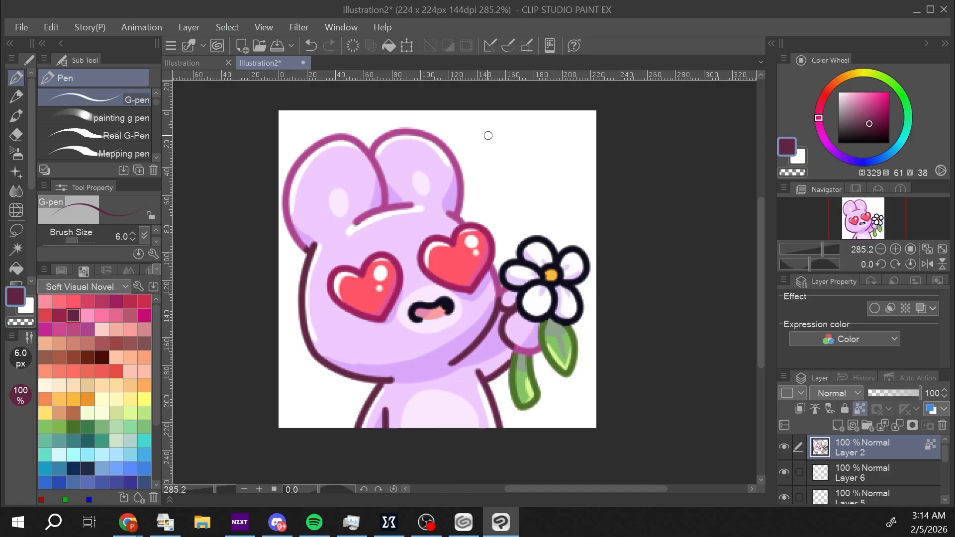
- Apply the same dark plum to the outlines of both ears, the forehead line and the hand holding the flower
mouse_move(458, 199)
left_mouse_down()
mouse_move(451, 221)
mouse_move(471, 212)
mouse_move(453, 210)
mouse_move(465, 176)
mouse_move(431, 142)
mouse_move(393, 133)
left_mouse_up()
mouse_move(370, 155)
left_mouse_down()
mouse_move(382, 136)
mouse_move(384, 187)
left_mouse_up()
mouse_move(356, 222)
left_mouse_down()
mouse_move(384, 202)
mouse_move(416, 204)
left_mouse_up()
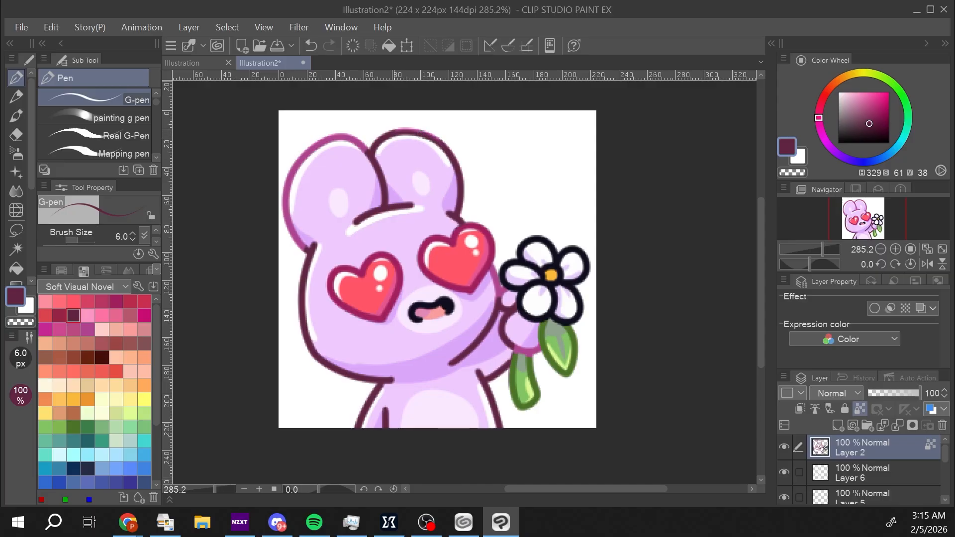
mouse_move(368, 148)
left_mouse_down()
mouse_move(313, 149)
mouse_move(294, 236)
left_mouse_up()
mouse_move(307, 153)
left_mouse_down()
mouse_move(288, 214)
mouse_move(287, 197)
mouse_move(308, 248)
left_mouse_up()
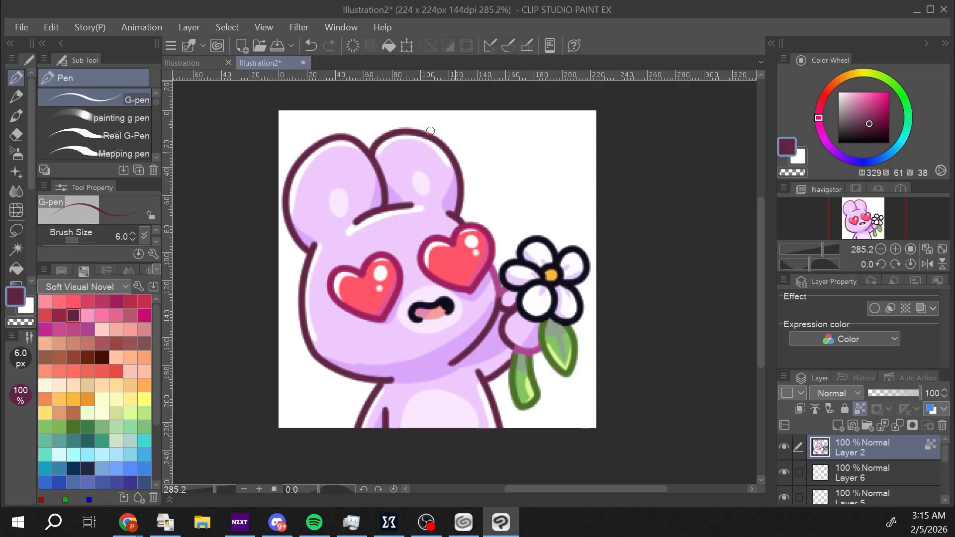
mouse_move(498, 267)
left_mouse_down()
mouse_move(492, 283)
mouse_move(503, 295)
left_mouse_up()
mouse_move(508, 343)
left_mouse_down()
mouse_move(536, 361)
mouse_move(537, 353)
left_mouse_up()
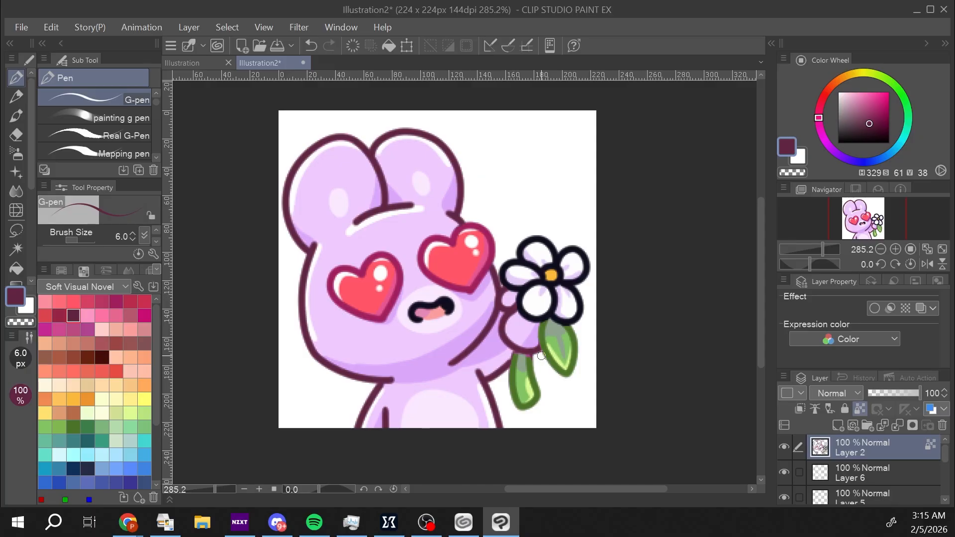
- Recolour the outlines of all the flower's petals grey-blue (H 223, S 34, V 63)
left_click(73, 427)
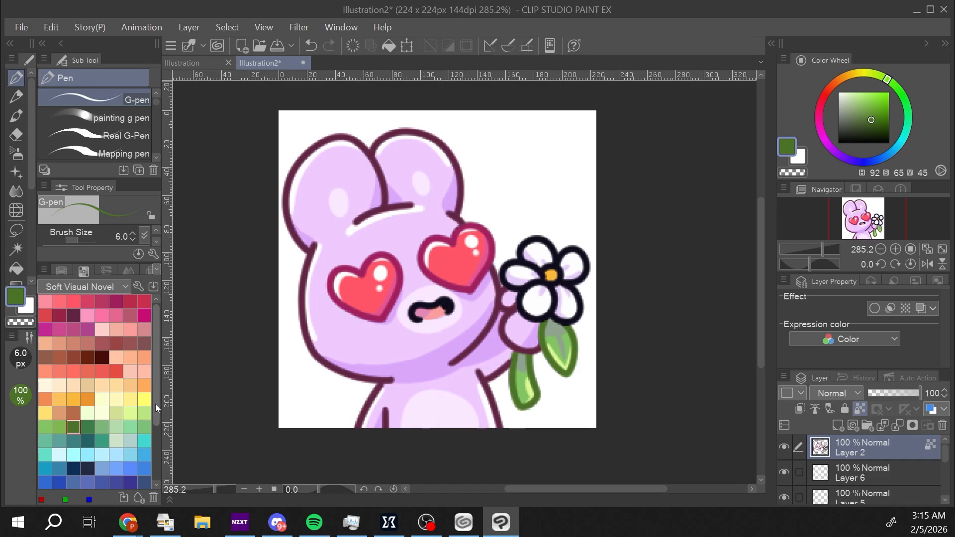
left_click_drag(155, 404, 159, 465)
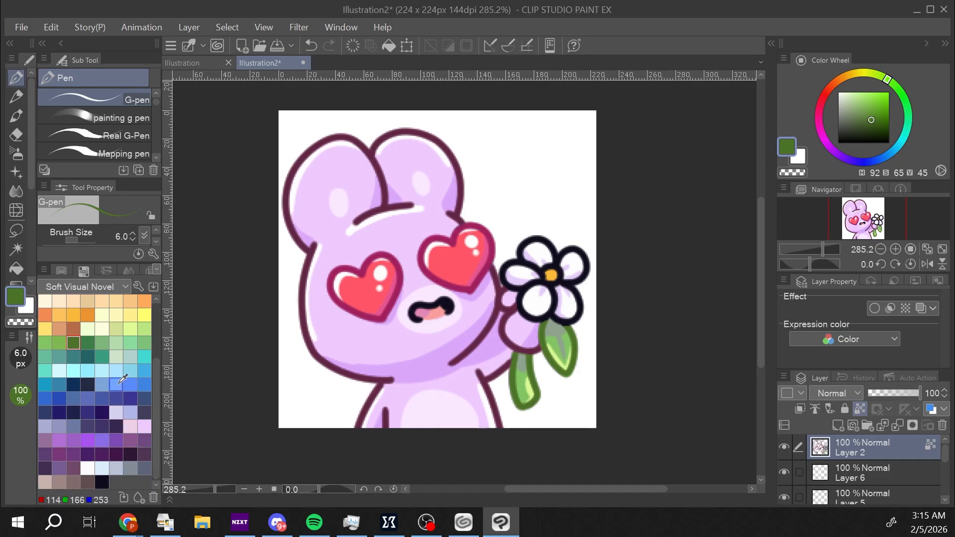
left_click(73, 426)
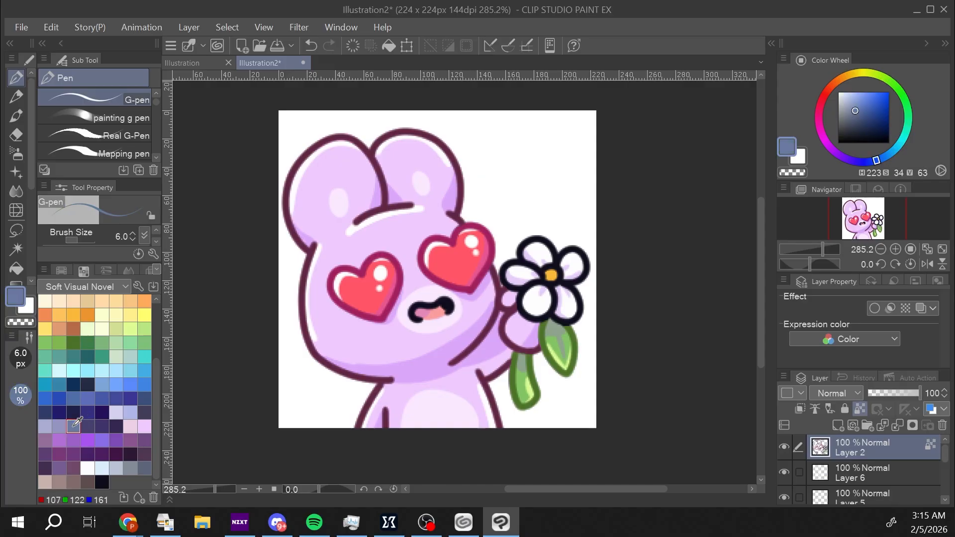
mouse_move(573, 251)
left_mouse_down()
mouse_move(589, 268)
mouse_move(570, 281)
mouse_move(579, 298)
mouse_move(550, 302)
mouse_move(556, 321)
mouse_move(579, 321)
mouse_move(557, 320)
left_mouse_up()
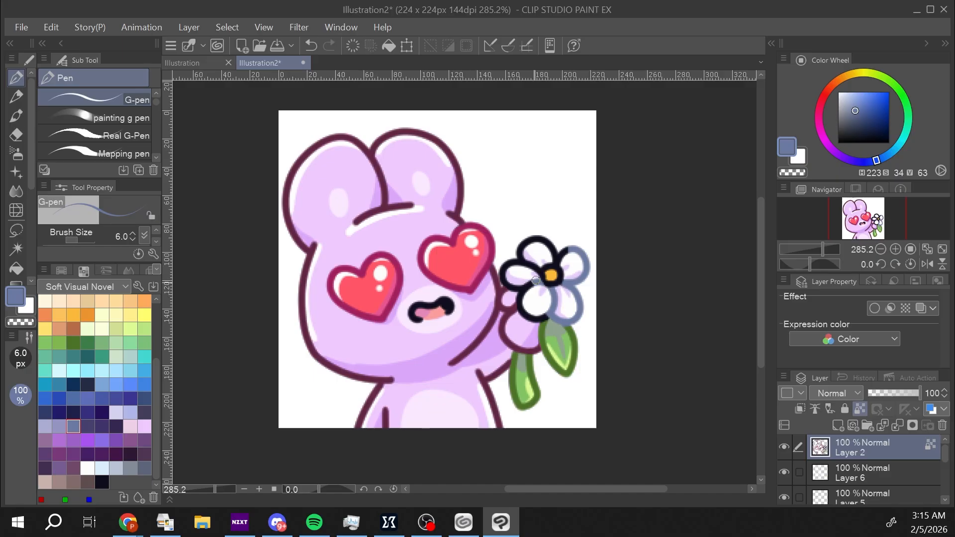
mouse_move(537, 283)
left_mouse_down()
mouse_move(547, 284)
mouse_move(520, 297)
mouse_move(520, 311)
mouse_move(523, 286)
mouse_move(528, 309)
mouse_move(547, 318)
mouse_move(538, 321)
mouse_move(553, 311)
left_mouse_up()
mouse_move(520, 253)
left_mouse_down()
mouse_move(521, 266)
mouse_move(523, 243)
mouse_move(529, 273)
mouse_move(538, 267)
mouse_move(513, 262)
mouse_move(506, 284)
left_mouse_up()
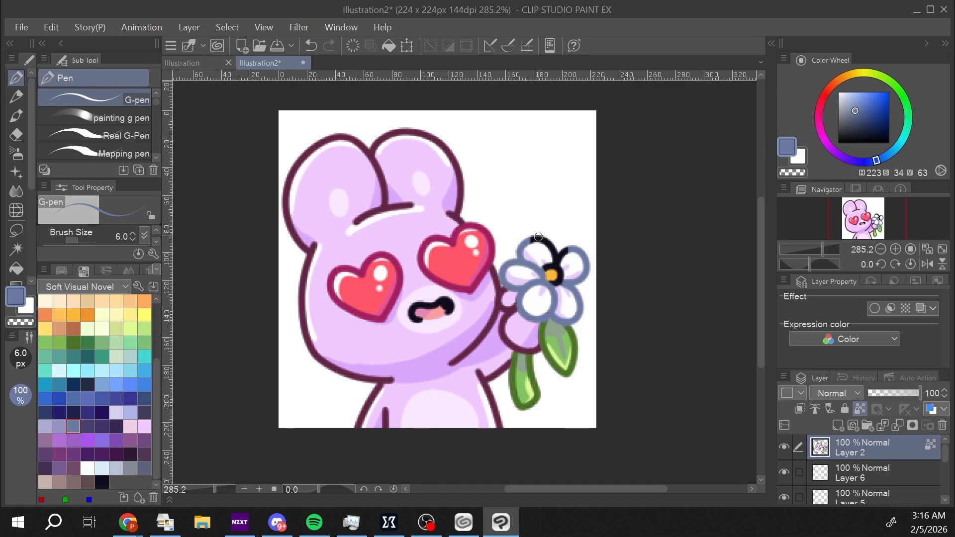
mouse_move(533, 238)
left_mouse_down()
mouse_move(563, 246)
mouse_move(555, 261)
mouse_move(562, 258)
left_mouse_up()
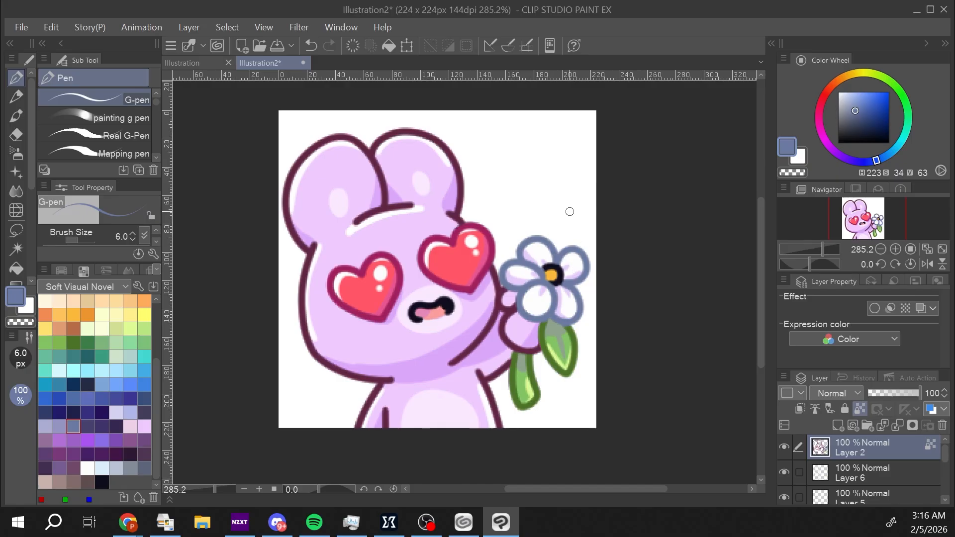
- Recolour the outline around the flower's centre orange-brown (H 19, S 60, V 71)
scroll(154, 383, "up", 4)
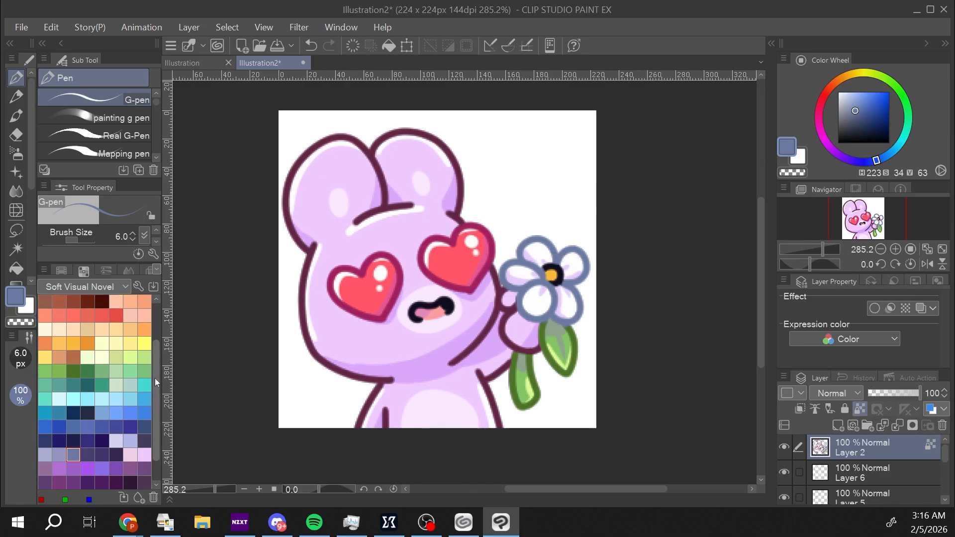
left_click(73, 379)
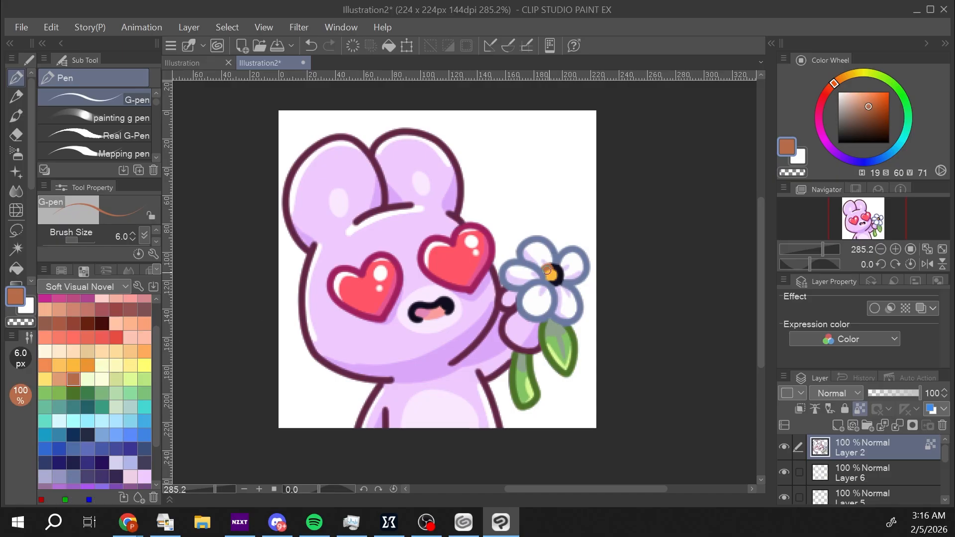
mouse_move(547, 270)
left_mouse_down()
mouse_move(556, 267)
mouse_move(553, 282)
left_mouse_up()
- Recolour the mouth's outline dark plum (H 329, S 61, V 38)
left_click_drag(155, 368, 156, 332)
left_click(73, 316)
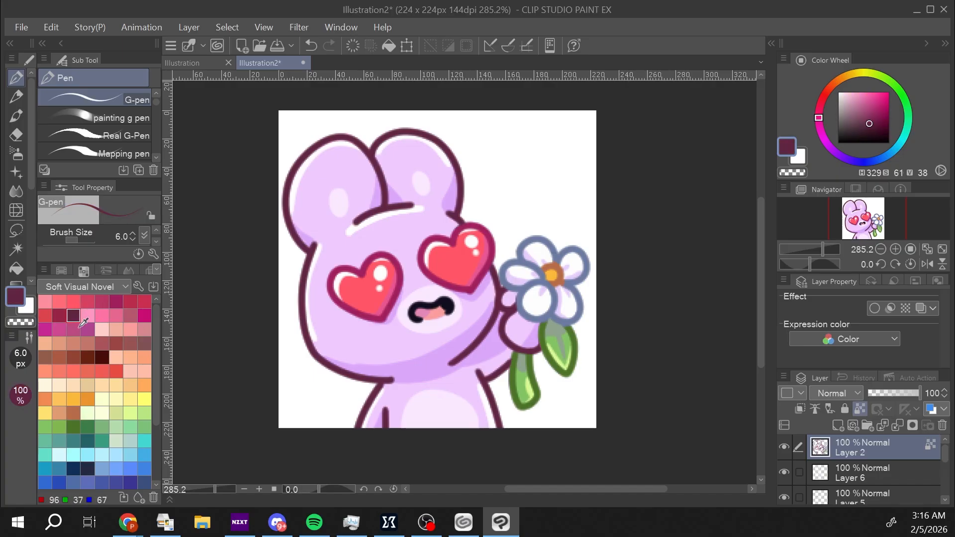
mouse_move(408, 310)
left_mouse_down()
mouse_move(424, 321)
mouse_move(416, 307)
mouse_move(432, 305)
mouse_move(418, 304)
mouse_move(449, 298)
mouse_move(450, 319)
left_mouse_up()
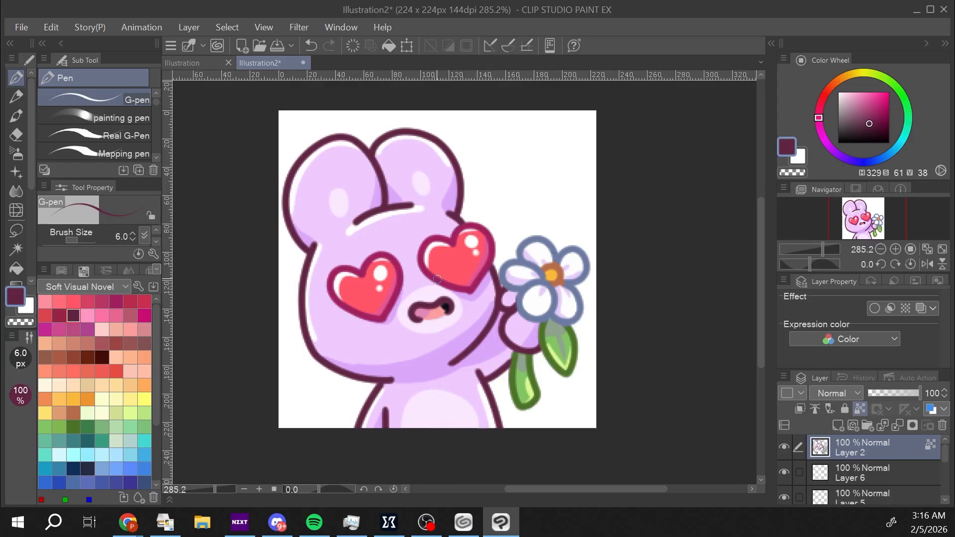
- Change the Paper layer's colour to dark grey-brown (hex 4C4545)
left_click_drag(944, 458, 941, 507)
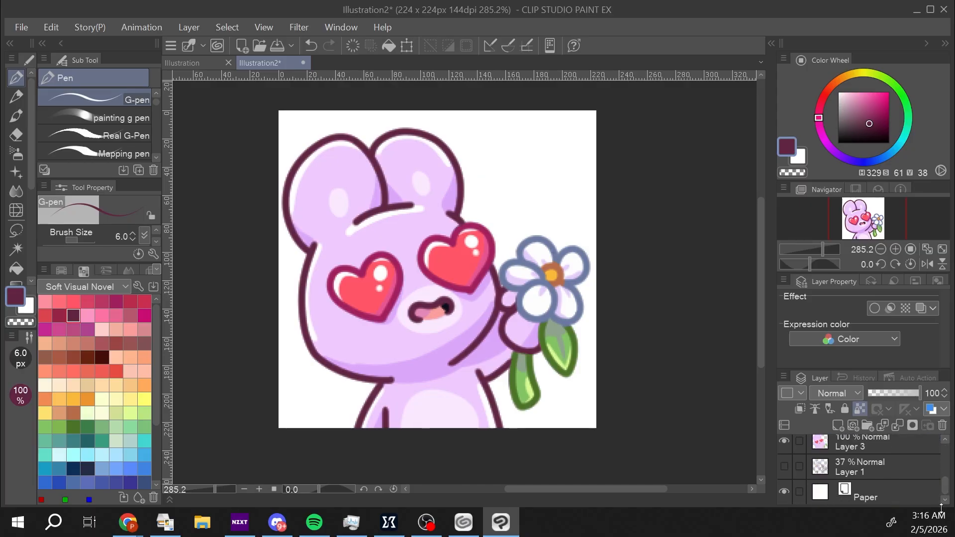
left_click(865, 496)
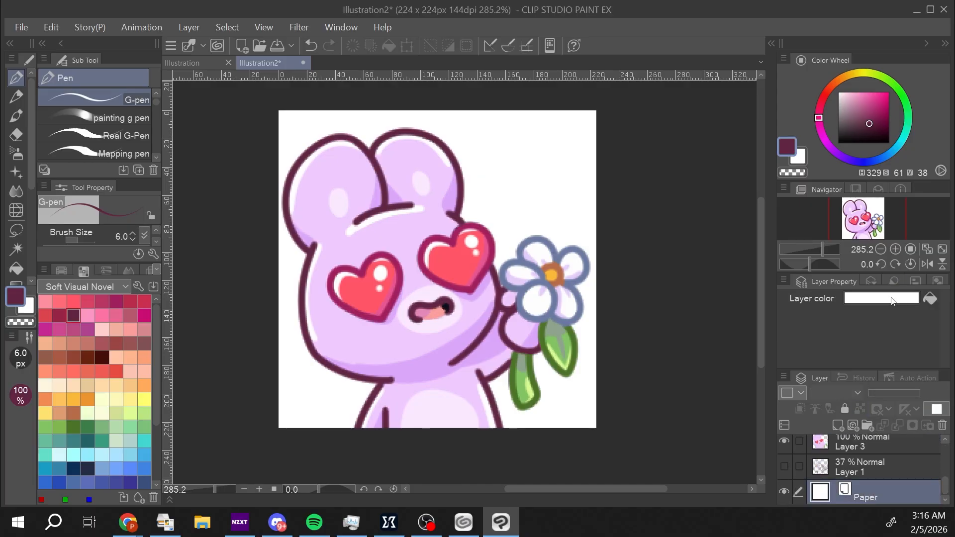
left_click(882, 299)
left_click_drag(358, 324, 312, 324)
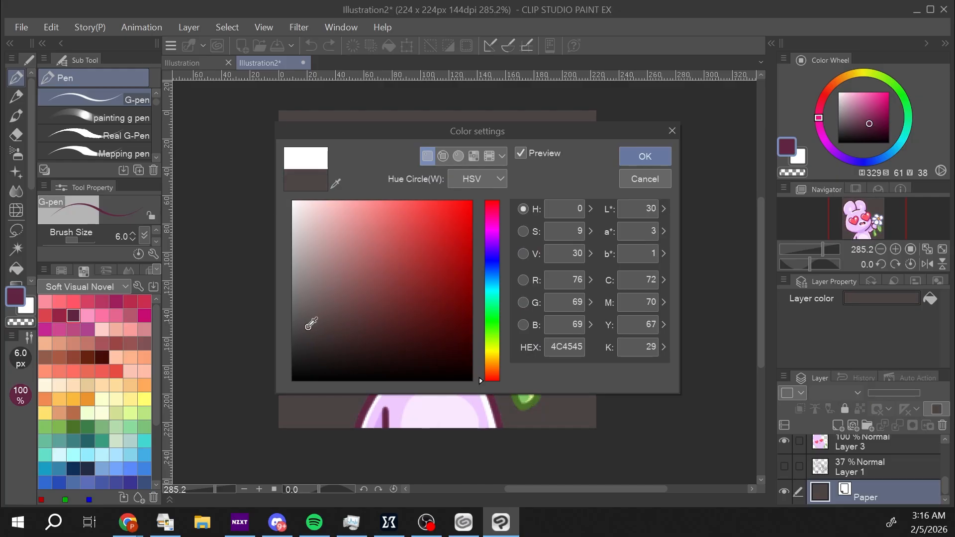
left_click(646, 158)
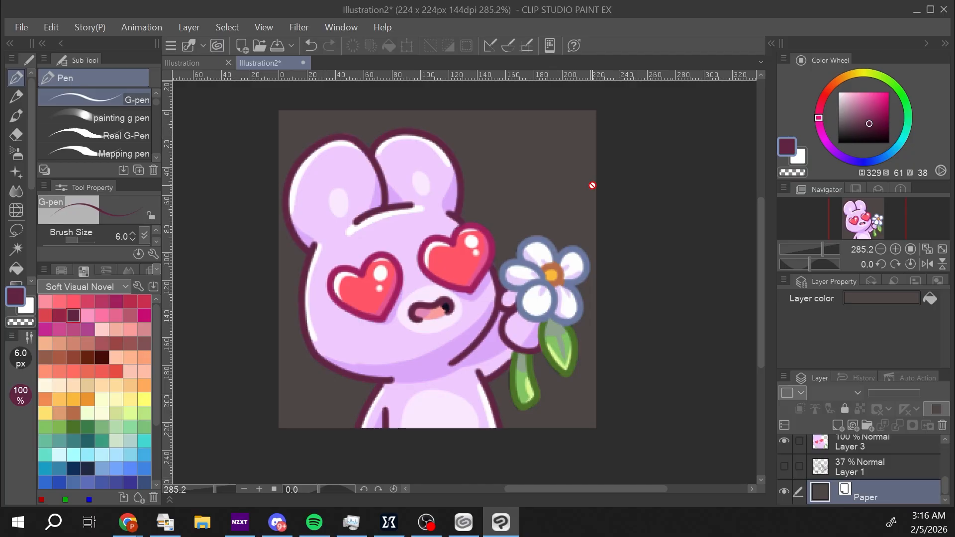
- Choose white (H 0, S 0, V 100) as the drawing colour and add a new raster layer directly above Layer 1
scroll(155, 416, "down", 3)
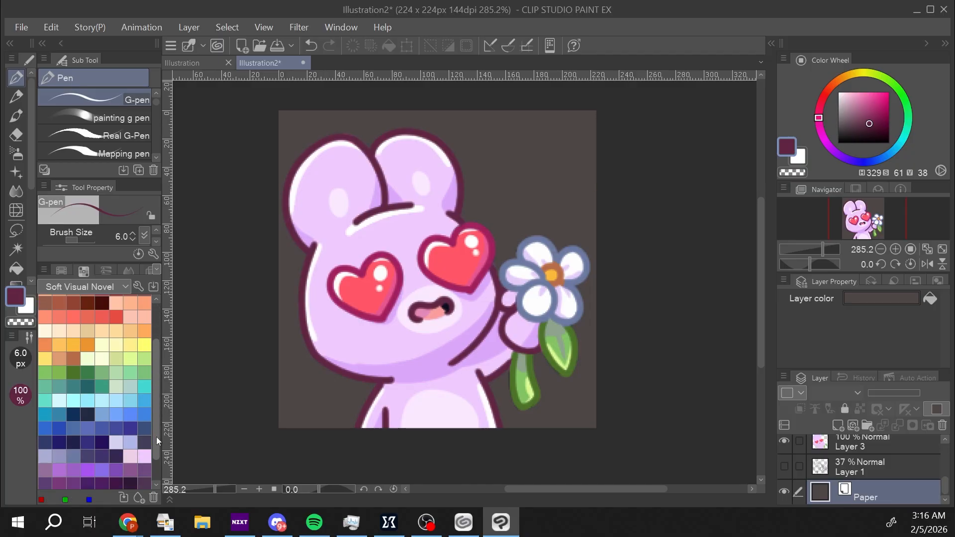
left_click(88, 466)
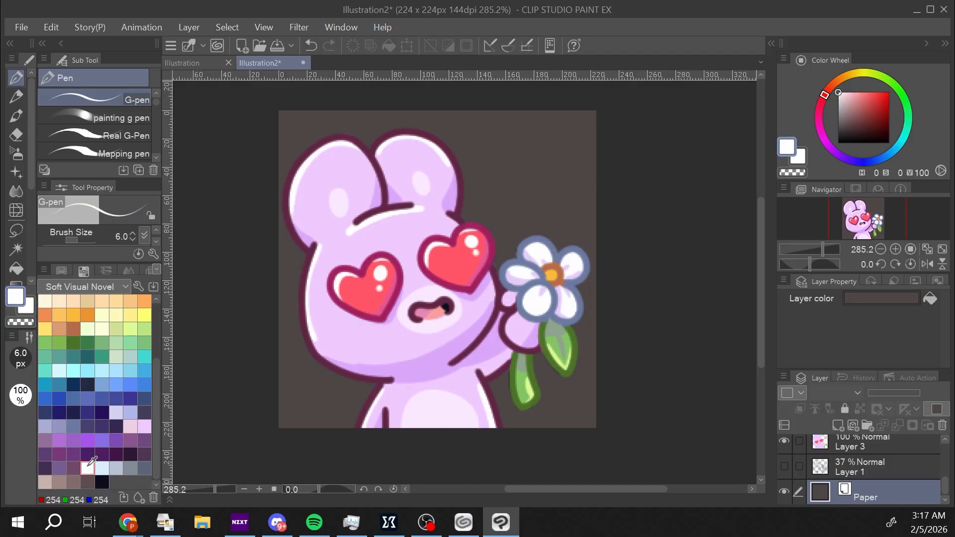
left_click(875, 465)
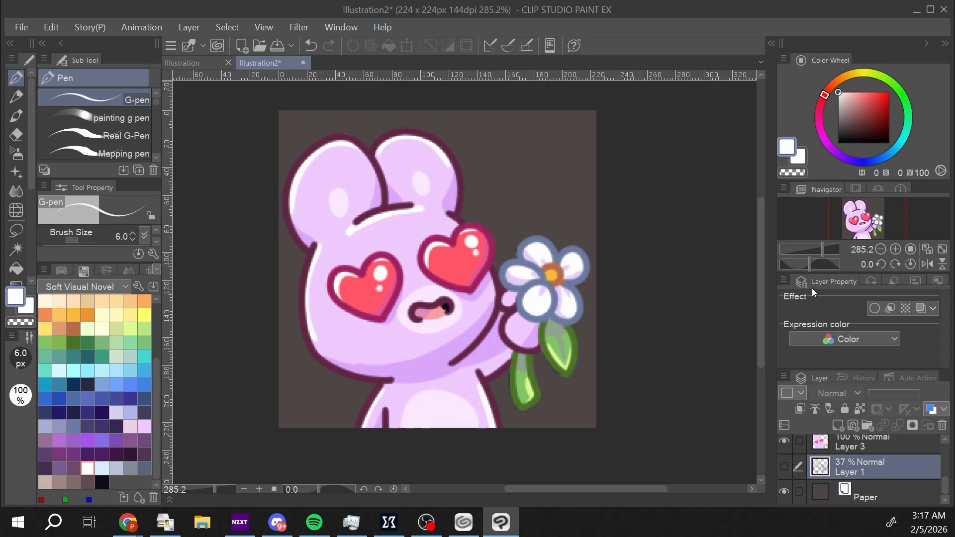
left_click(837, 427)
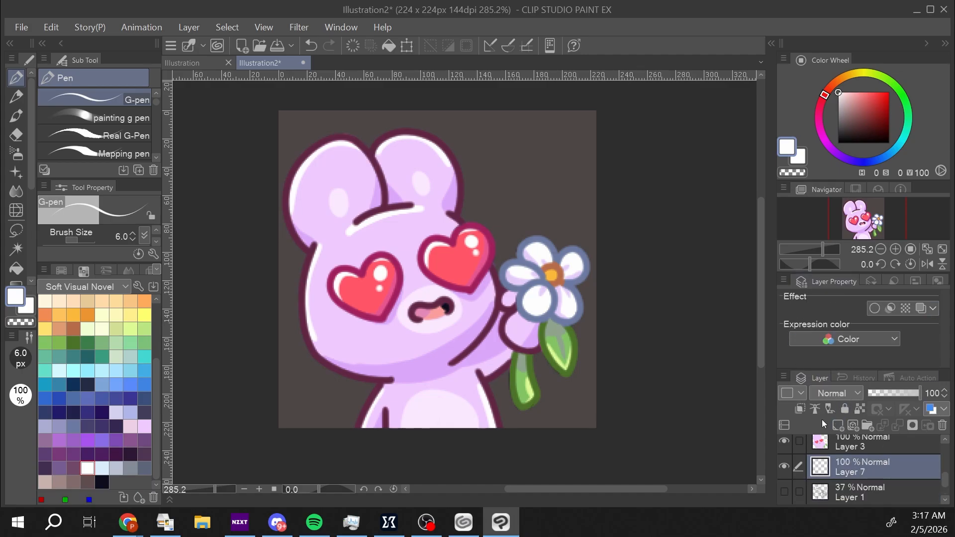
- Draw a white sticker-style border around the outside of the character's head, ears, body and flower with the 6 px G-pen
mouse_move(301, 155)
left_mouse_down()
mouse_move(279, 205)
mouse_move(305, 256)
mouse_move(279, 195)
mouse_move(302, 256)
mouse_move(296, 304)
mouse_move(304, 255)
mouse_move(297, 299)
mouse_move(310, 354)
mouse_move(293, 298)
mouse_move(297, 328)
mouse_move(315, 363)
mouse_move(301, 343)
mouse_move(302, 251)
mouse_move(292, 295)
mouse_move(303, 347)
mouse_move(316, 367)
mouse_move(302, 330)
mouse_move(324, 364)
mouse_move(306, 355)
mouse_move(373, 387)
mouse_move(353, 429)
left_mouse_up()
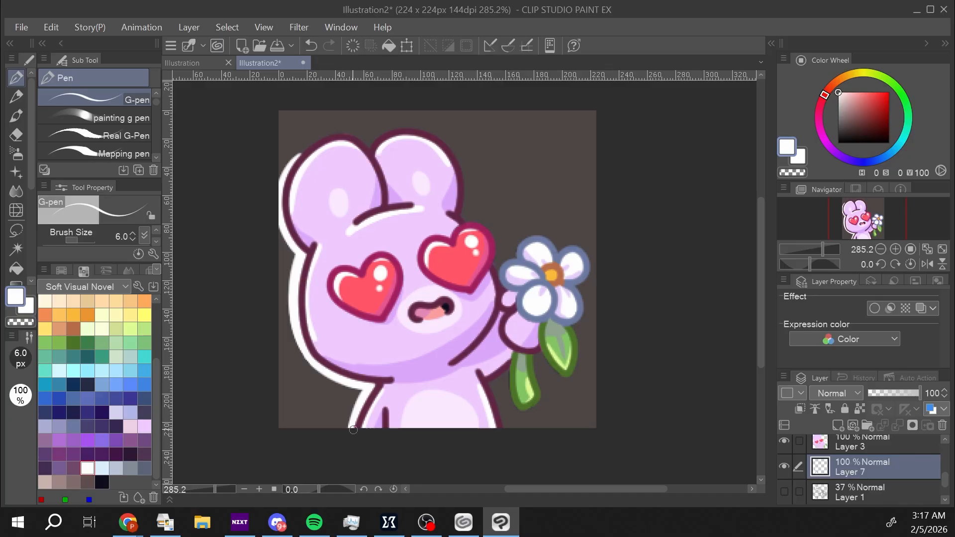
mouse_move(486, 381)
left_mouse_down()
mouse_move(499, 414)
mouse_move(506, 372)
mouse_move(511, 402)
mouse_move(507, 394)
left_mouse_up()
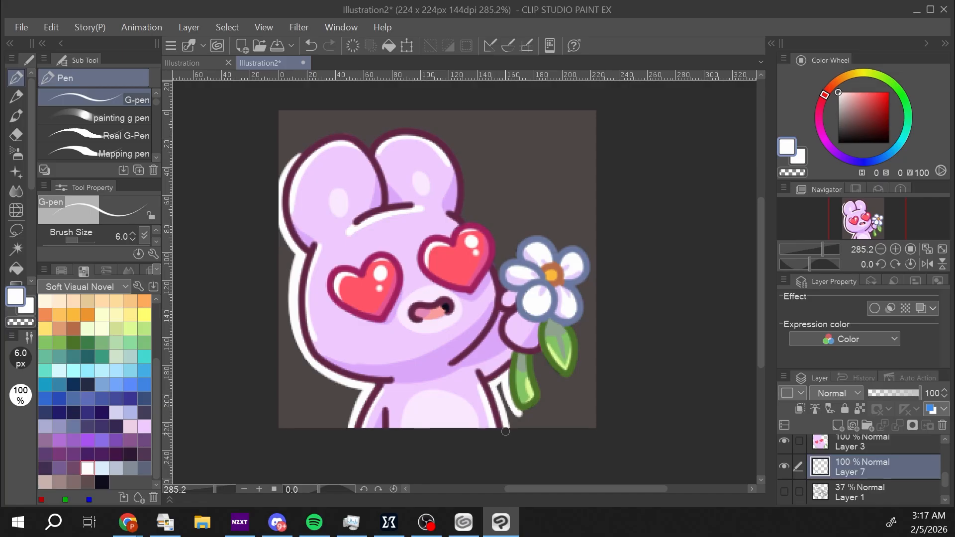
mouse_move(520, 413)
left_mouse_down()
mouse_move(544, 398)
mouse_move(535, 353)
mouse_move(543, 396)
mouse_move(538, 355)
mouse_move(571, 381)
mouse_move(579, 366)
mouse_move(572, 325)
mouse_move(569, 383)
mouse_move(589, 255)
mouse_move(559, 253)
mouse_move(587, 245)
mouse_move(593, 267)
mouse_move(584, 285)
mouse_move(597, 255)
left_mouse_up()
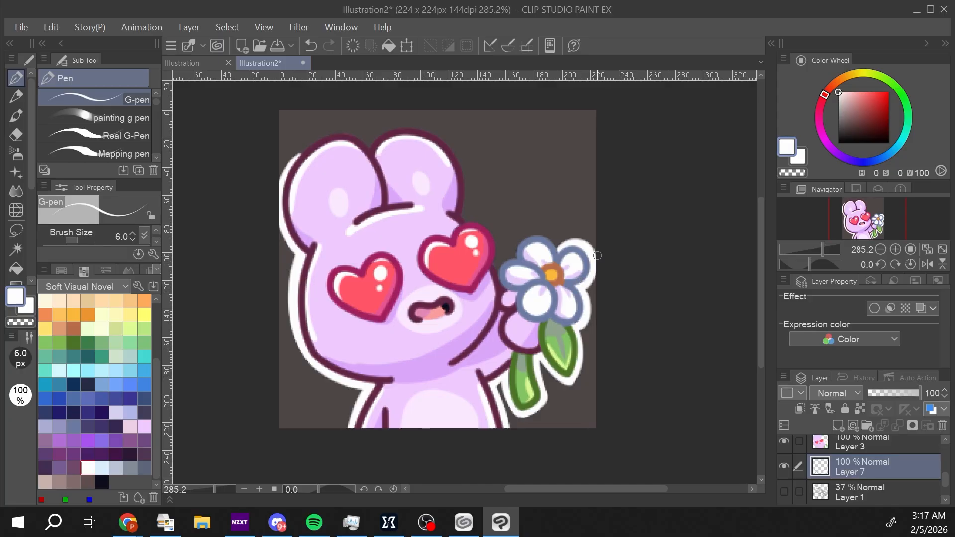
mouse_move(499, 269)
left_mouse_down()
mouse_move(493, 231)
mouse_move(461, 220)
mouse_move(482, 220)
mouse_move(499, 241)
mouse_move(501, 264)
mouse_move(516, 253)
mouse_move(495, 264)
mouse_move(498, 275)
mouse_move(515, 257)
mouse_move(502, 258)
mouse_move(532, 234)
mouse_move(559, 248)
mouse_move(541, 233)
mouse_move(512, 253)
left_mouse_up()
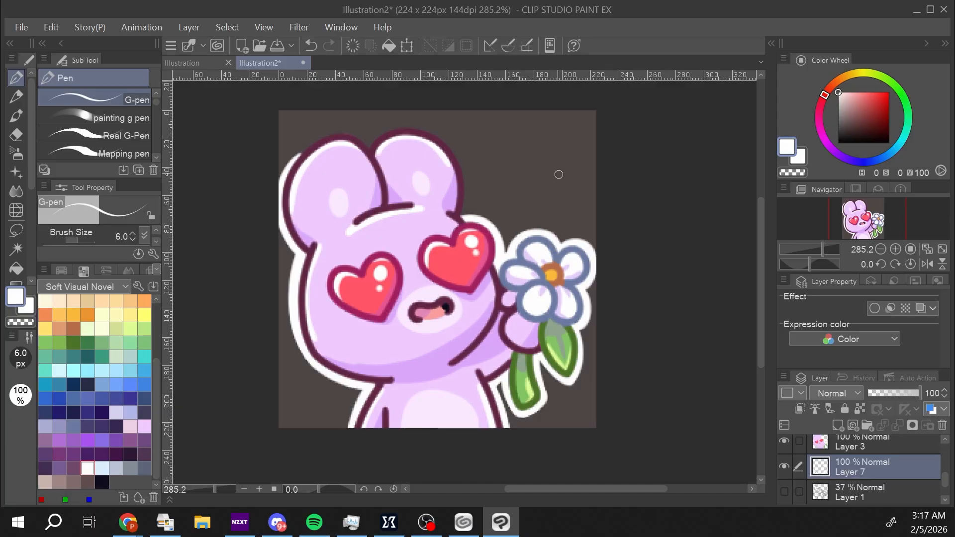
mouse_move(462, 164)
left_mouse_down()
mouse_move(464, 217)
mouse_move(459, 152)
mouse_move(470, 217)
left_mouse_up()
left_click_drag(470, 217, 466, 189)
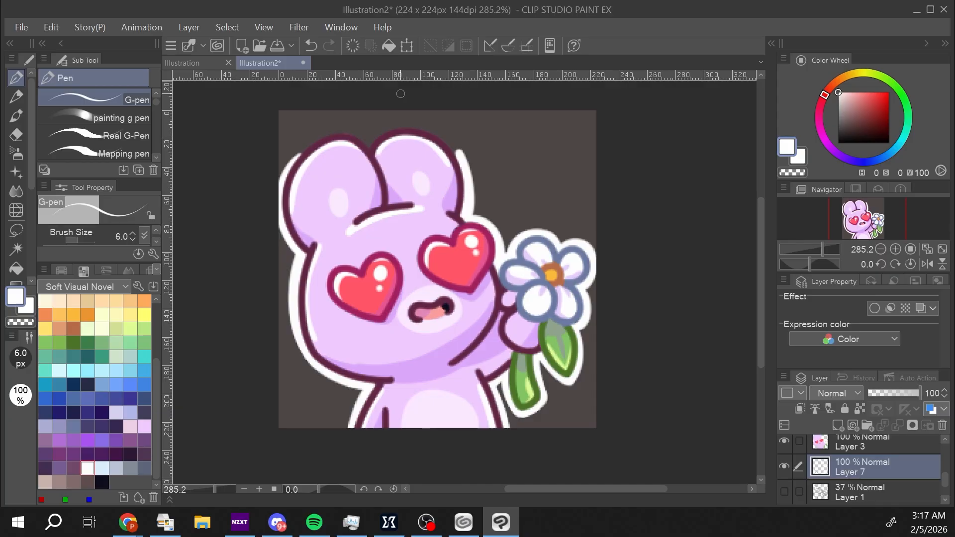
mouse_move(371, 147)
left_mouse_down()
mouse_move(426, 130)
mouse_move(461, 162)
mouse_move(443, 136)
mouse_move(417, 126)
mouse_move(389, 128)
mouse_move(369, 145)
mouse_move(343, 134)
mouse_move(314, 142)
mouse_move(288, 172)
mouse_move(329, 134)
mouse_move(351, 130)
mouse_move(302, 153)
mouse_move(325, 133)
left_mouse_up()
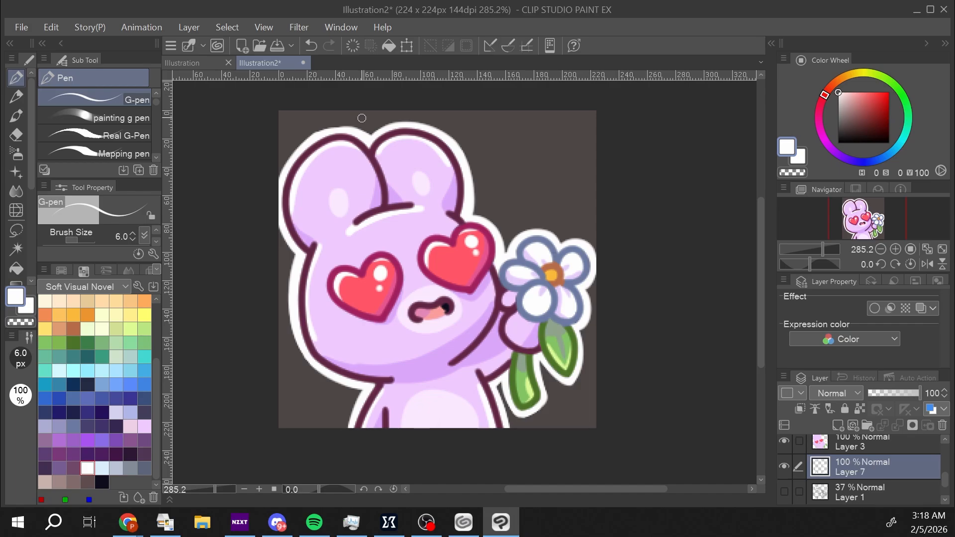
- Hide the Paper layer to make the canvas background transparent
scroll(945, 480, "down", 1)
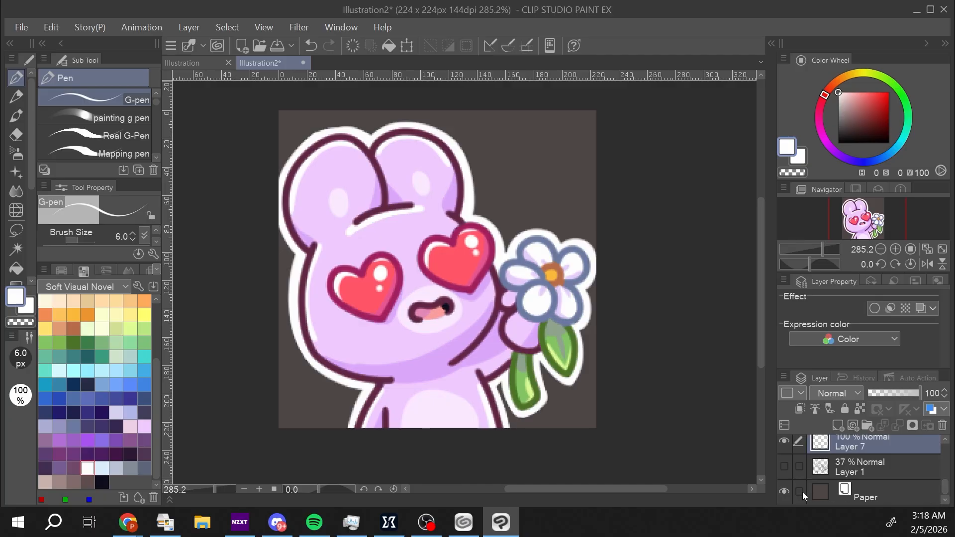
left_click(784, 492)
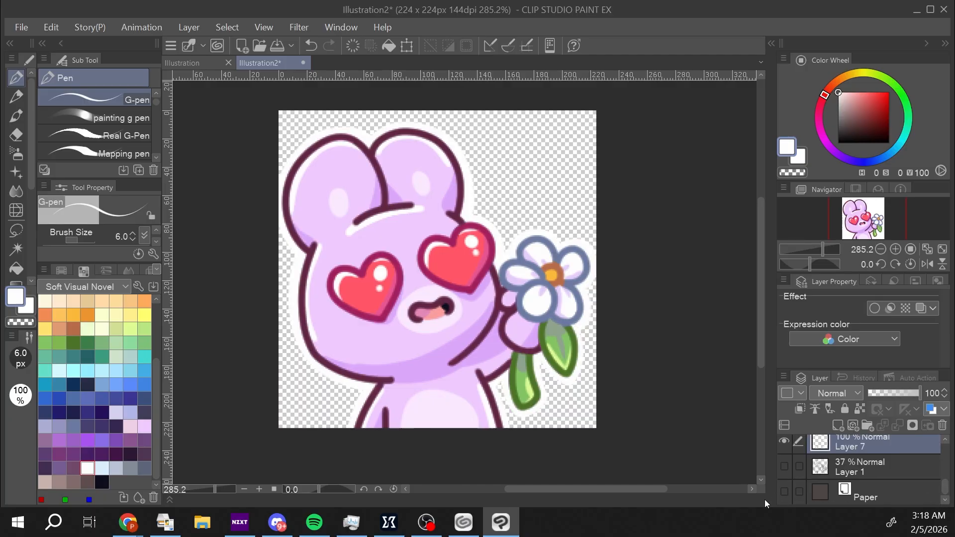